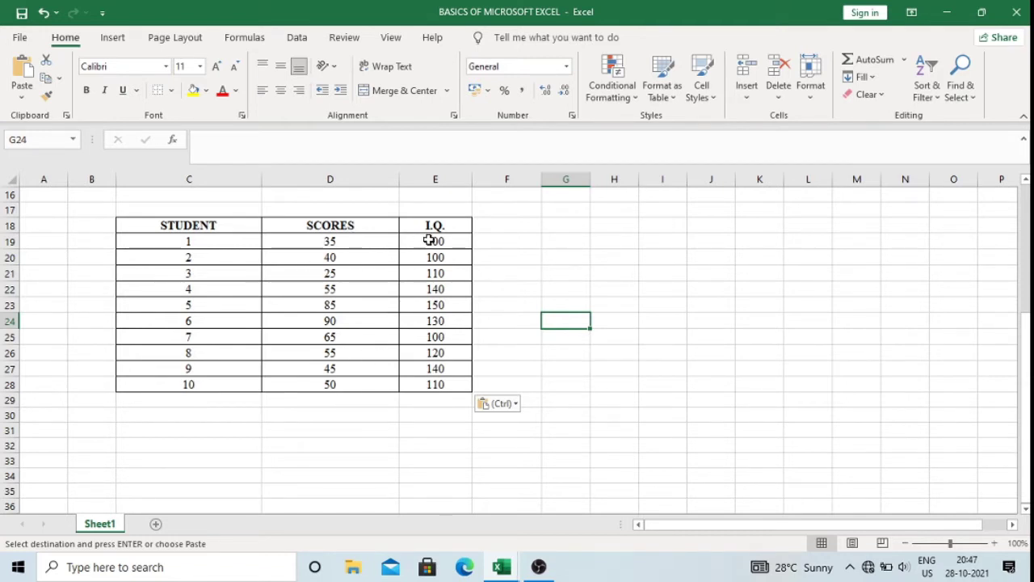
Enter the headers Rs in F18 and Riq in G18.
click(492, 229)
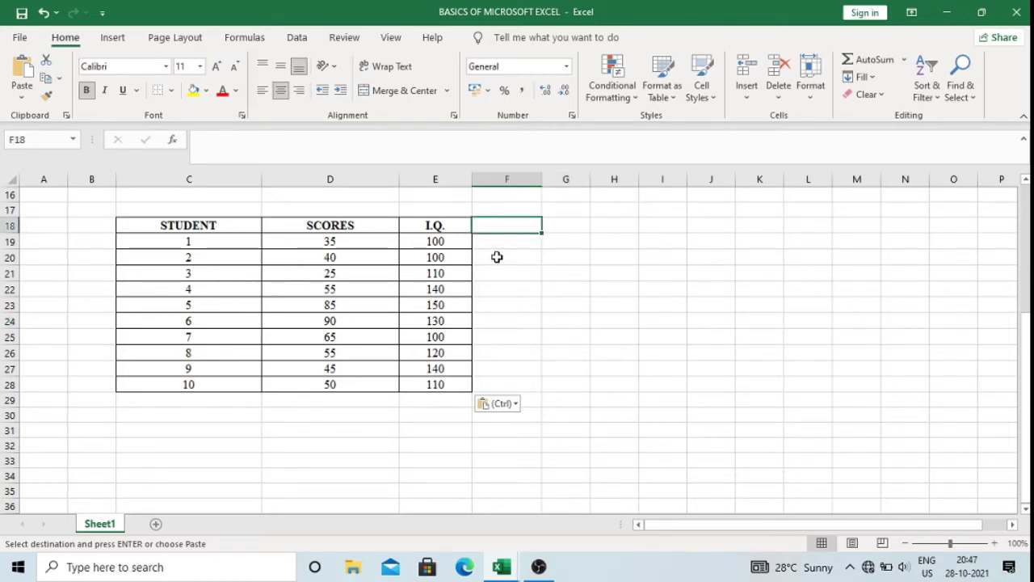
text(Rs)
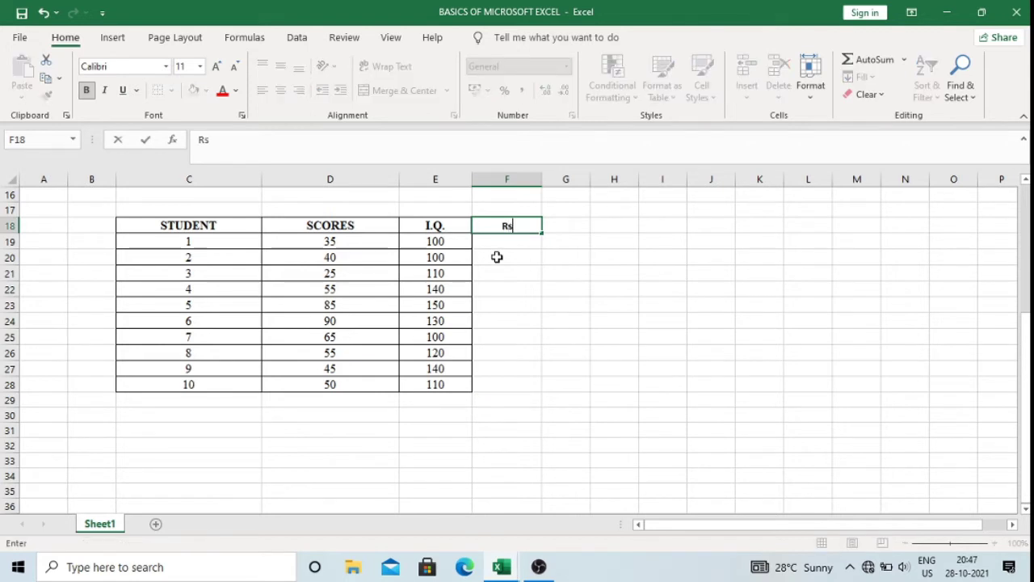
key(Tab)
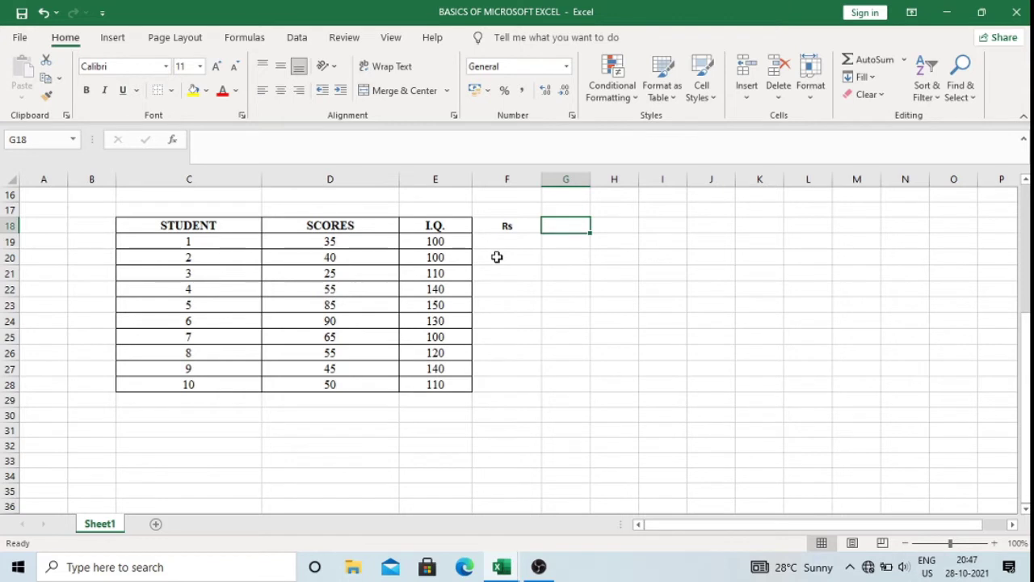
text(Riq)
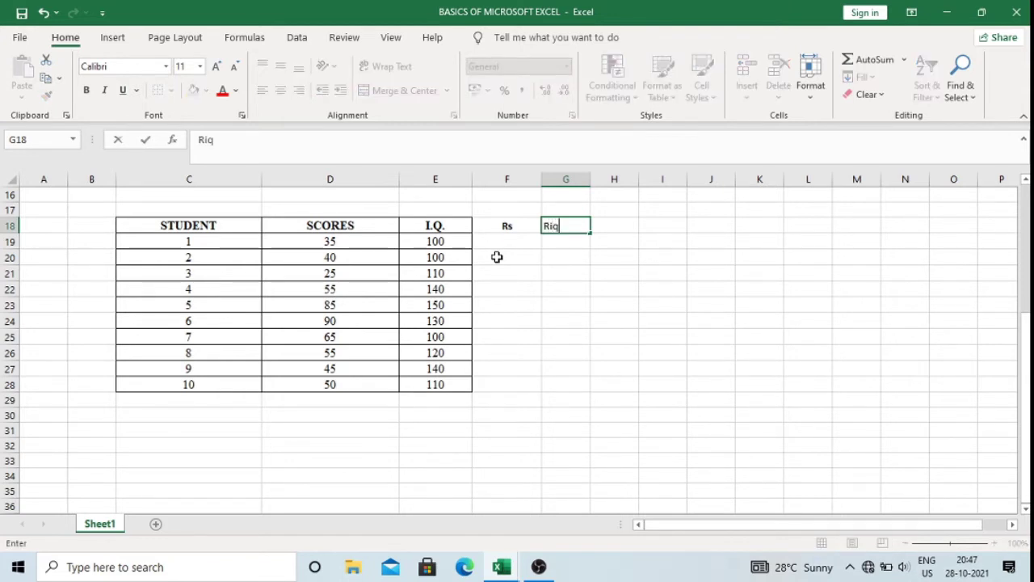
click(568, 415)
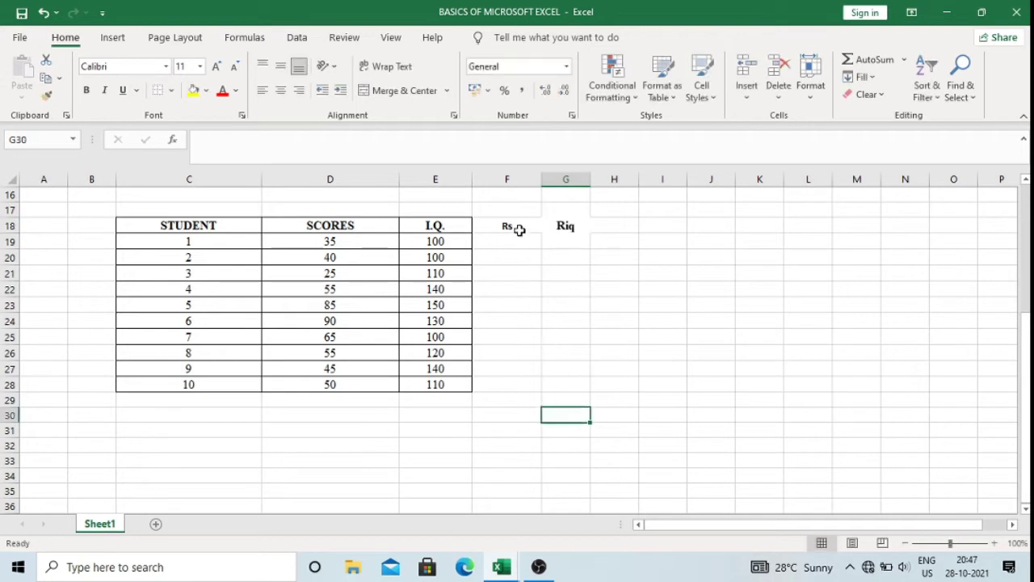
Apply All Borders to the Rs and Riq columns, F18:G28.
drag(521, 229, 554, 385)
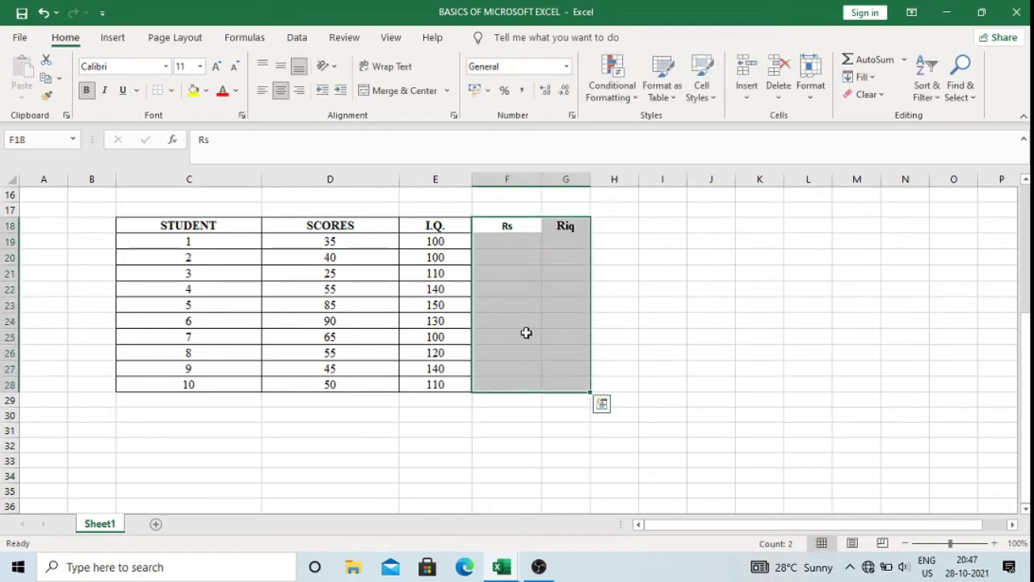
click(171, 90)
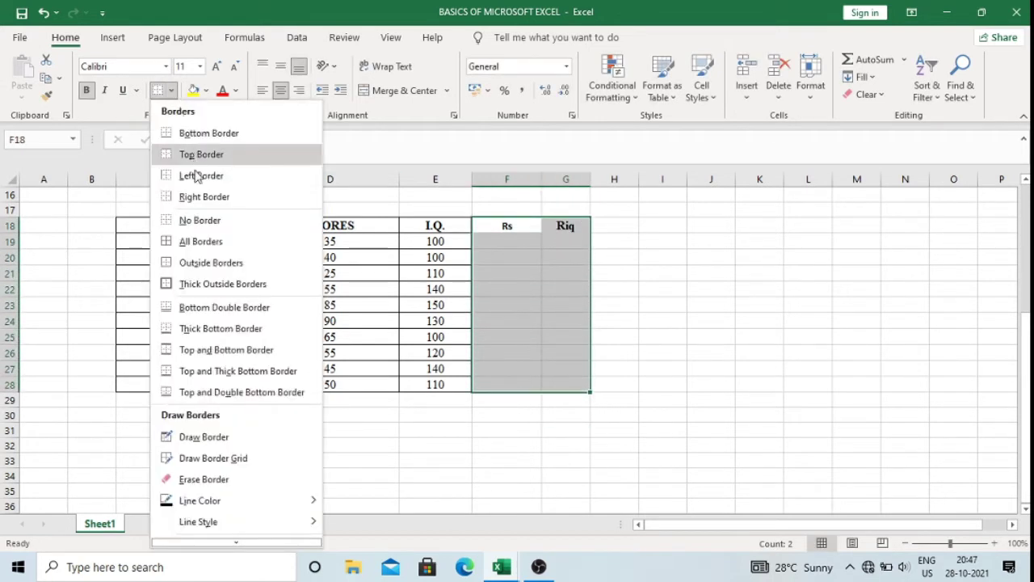
click(200, 242)
click(702, 259)
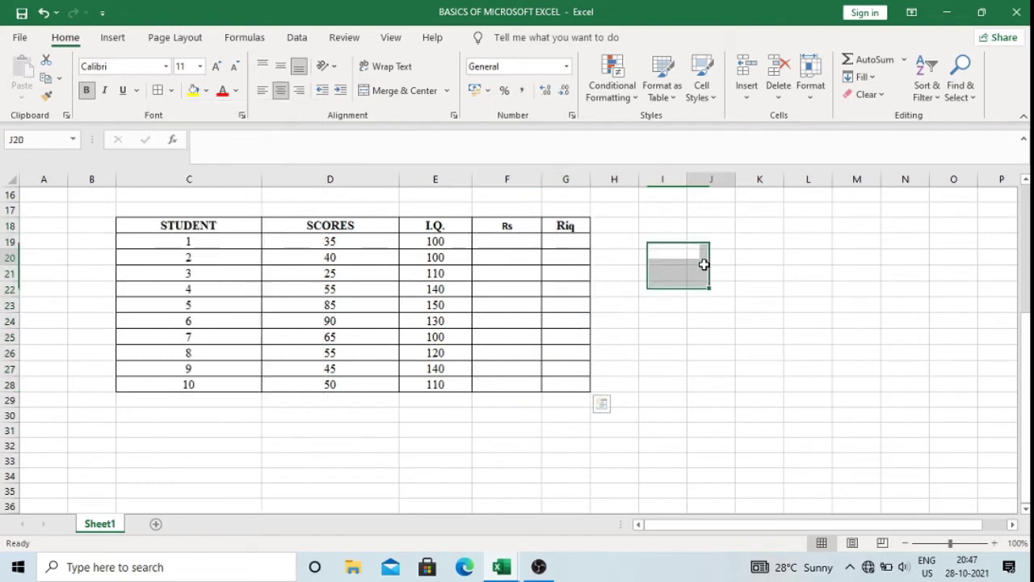
Start =RANK.AVG() in F19 using the Statistical function list.
click(498, 244)
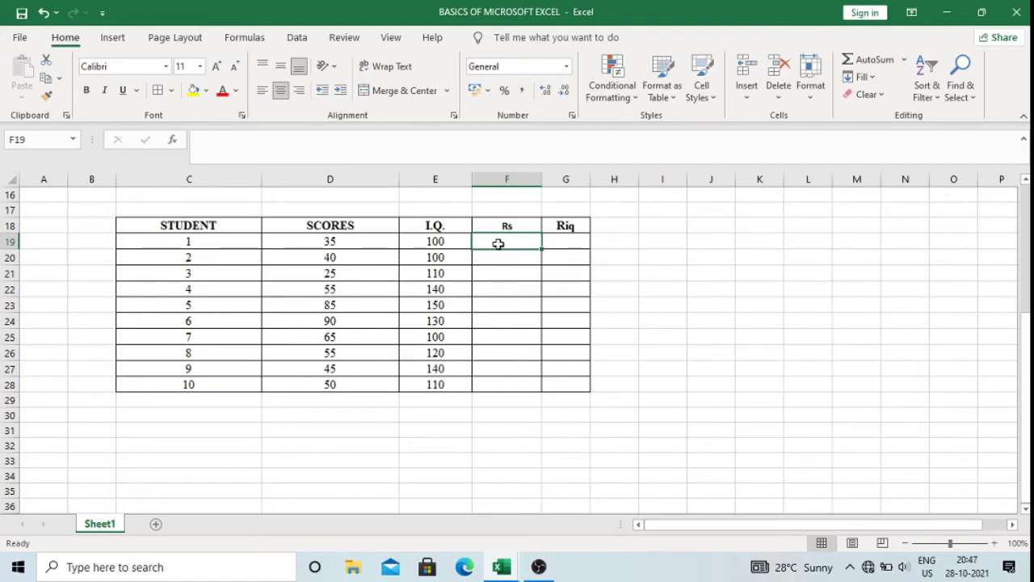
text(=)
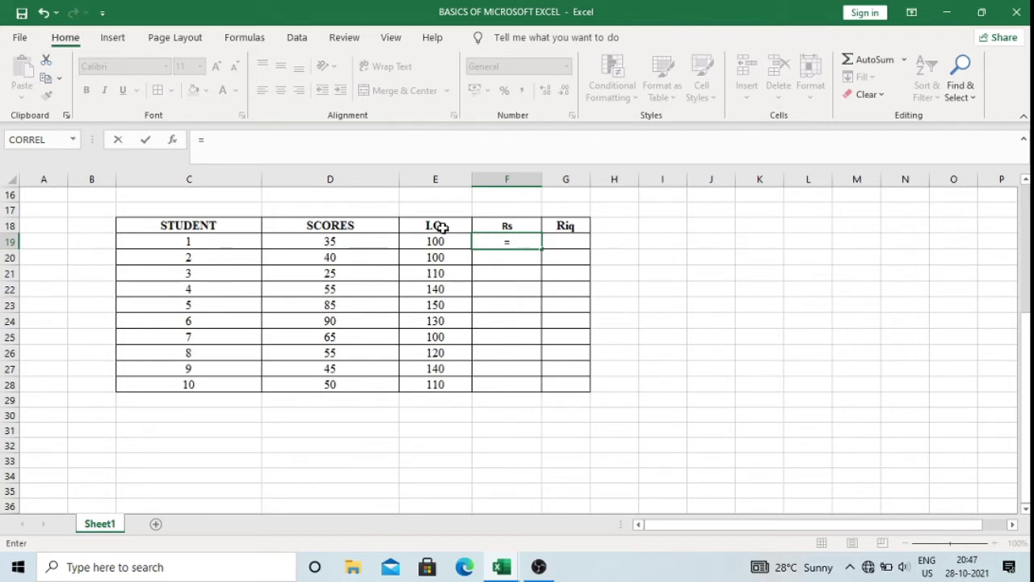
click(247, 41)
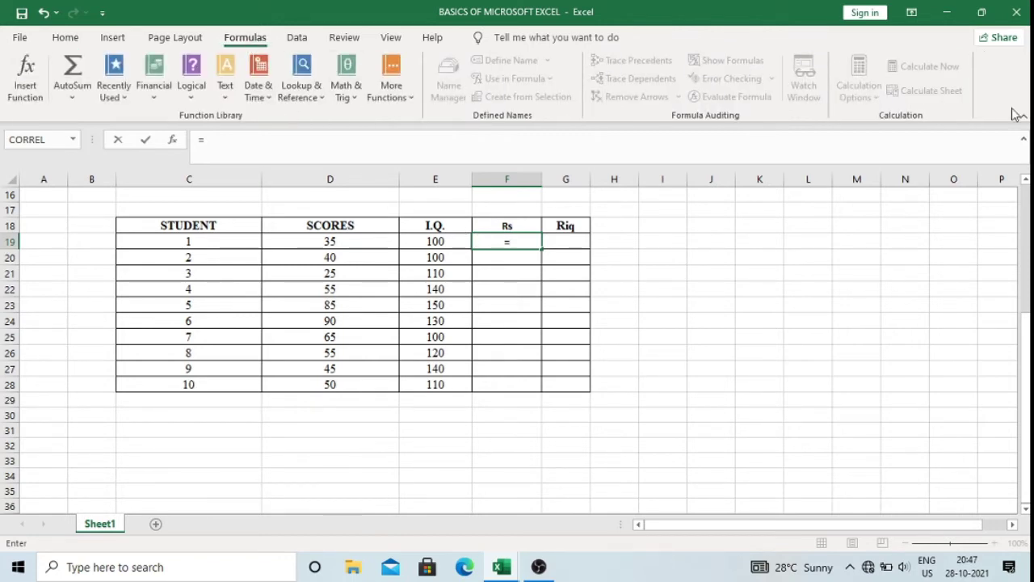
click(25, 89)
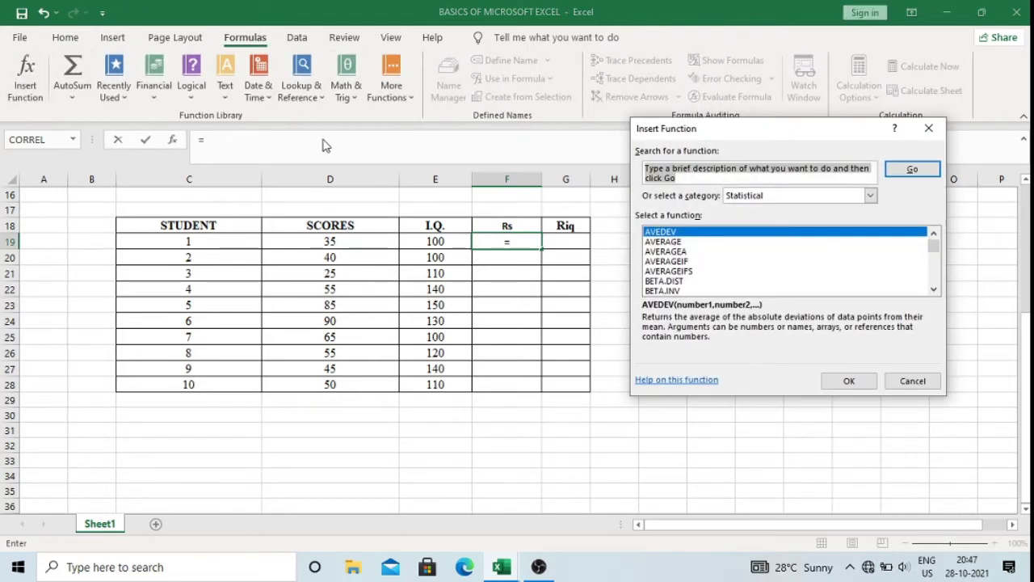
click(870, 195)
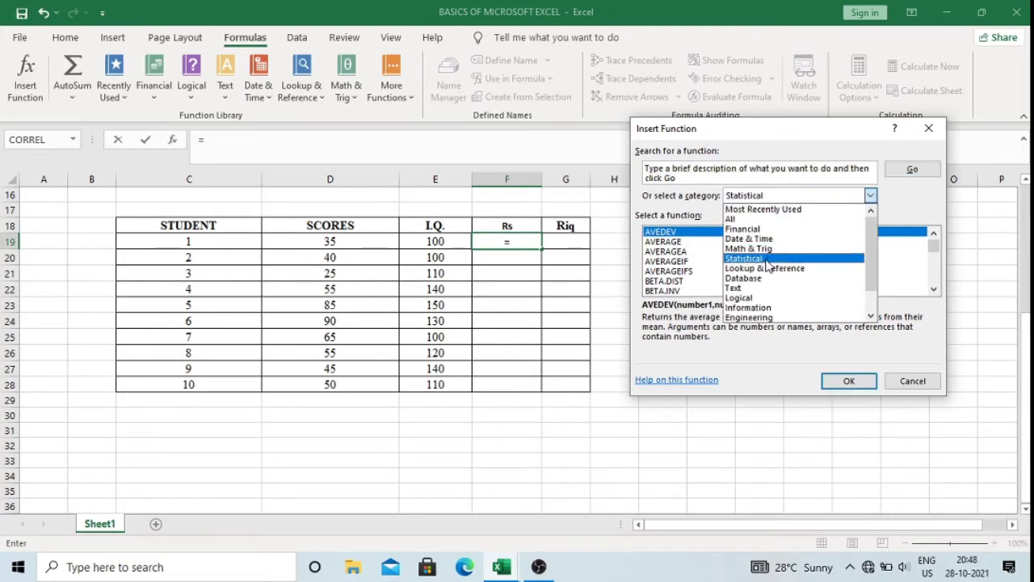
click(765, 258)
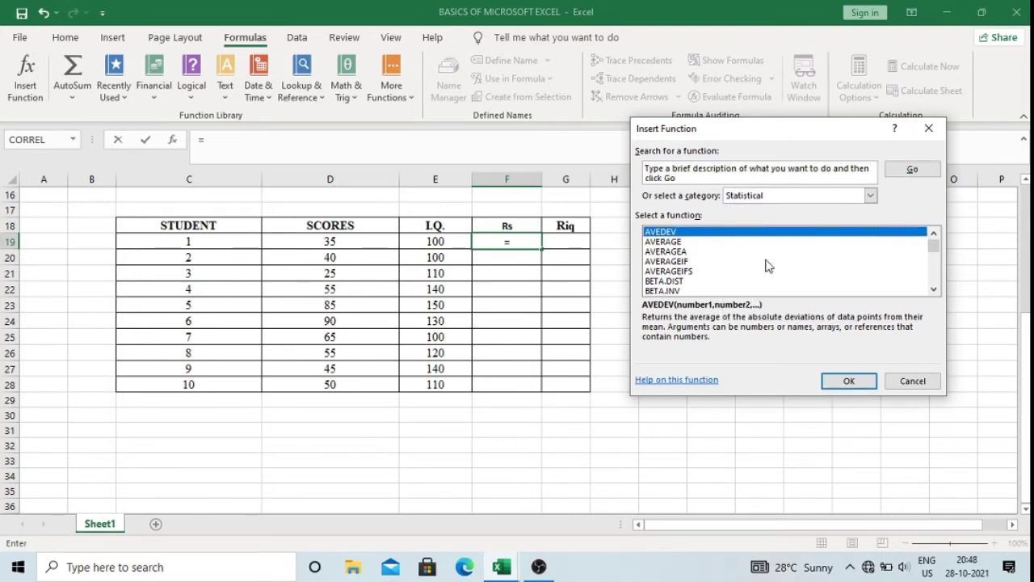
scroll(764, 267, down, 4)
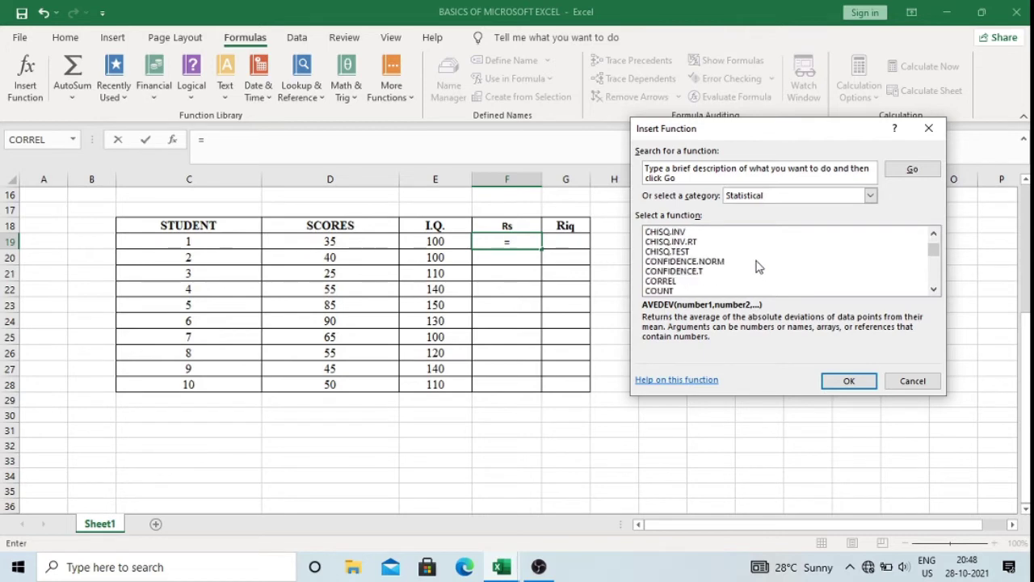
scroll(759, 267, down, 12)
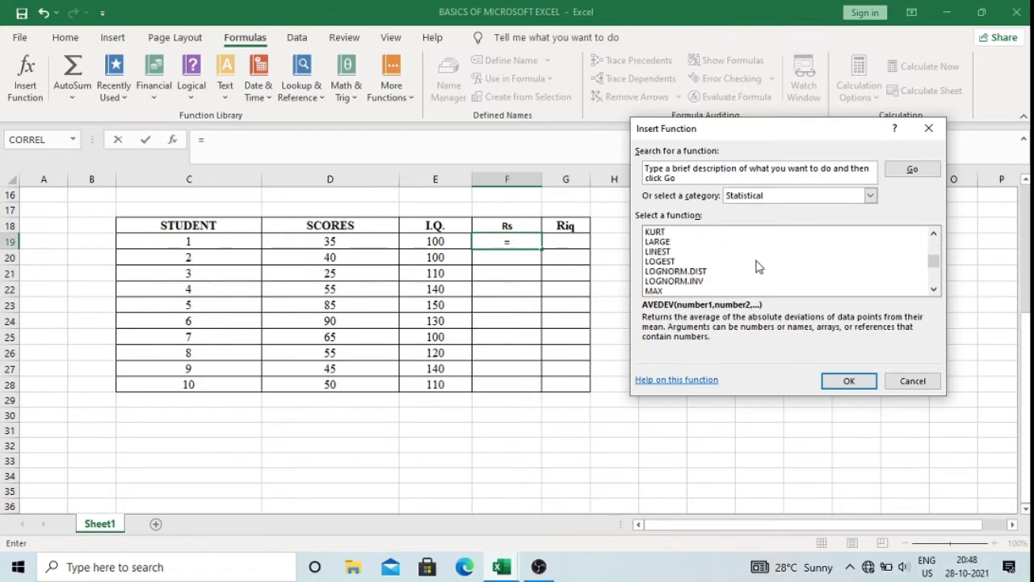
scroll(759, 267, down, 8)
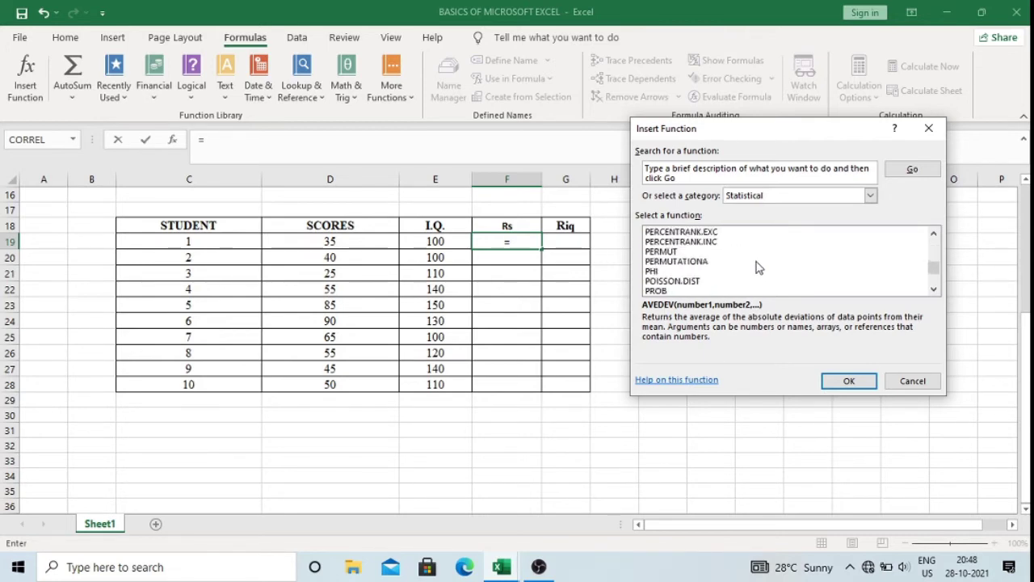
scroll(760, 267, down, 1)
click(681, 292)
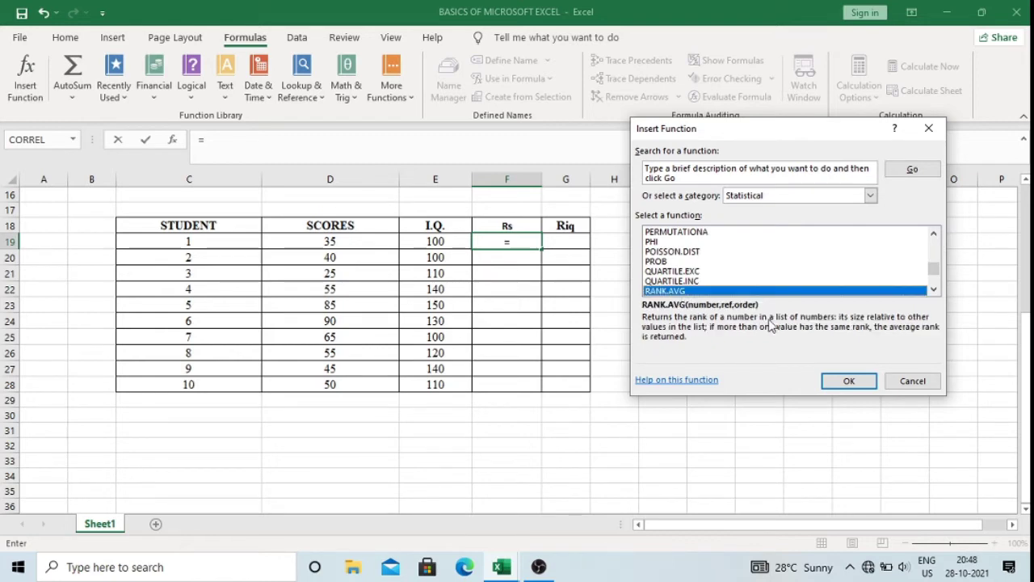
click(845, 381)
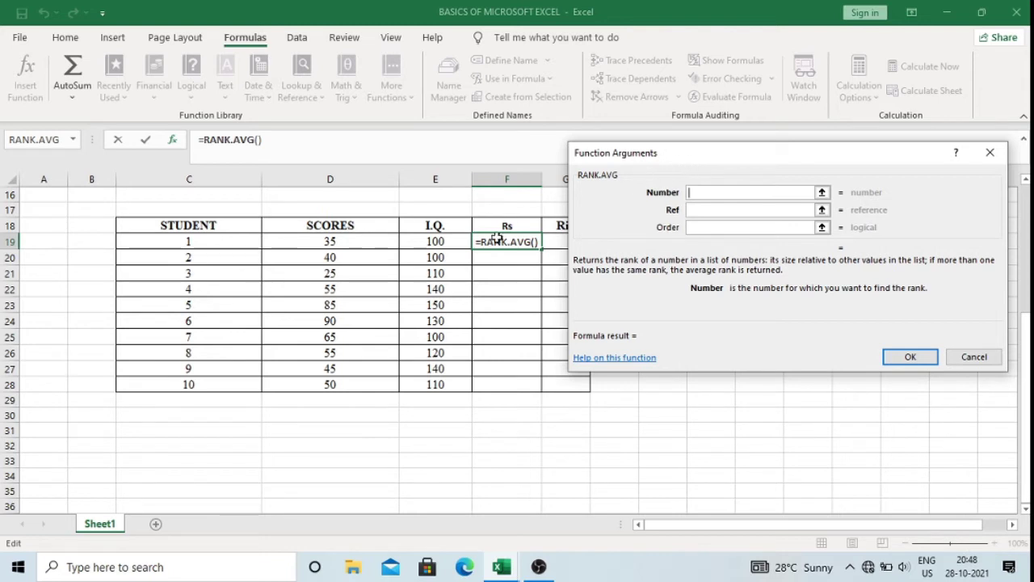
Set F19's RANK.AVG arguments to D19, $D$19:$D$28 and order 0, giving rank 9.
click(347, 243)
click(702, 211)
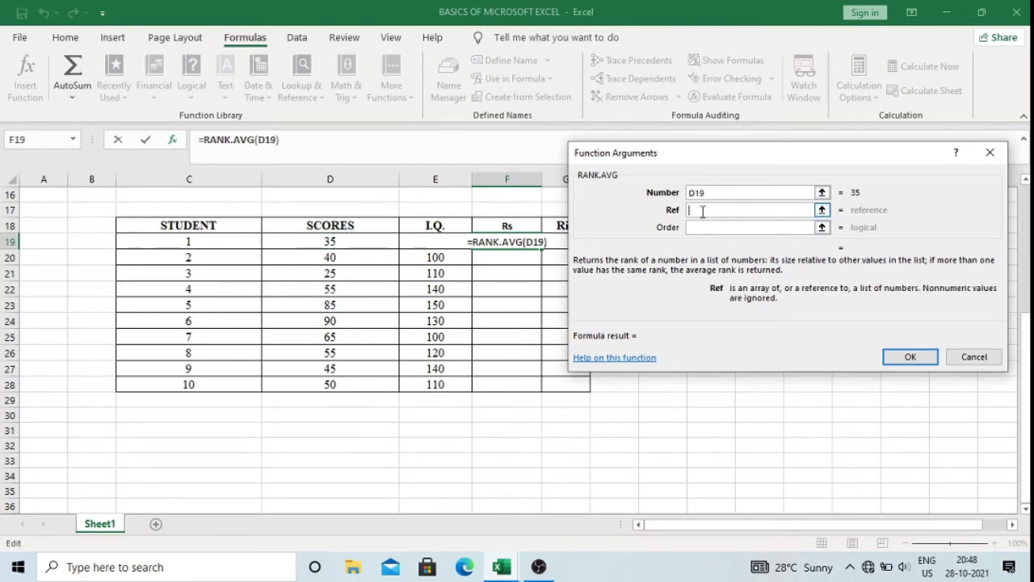
click(340, 242)
drag(341, 242, 335, 380)
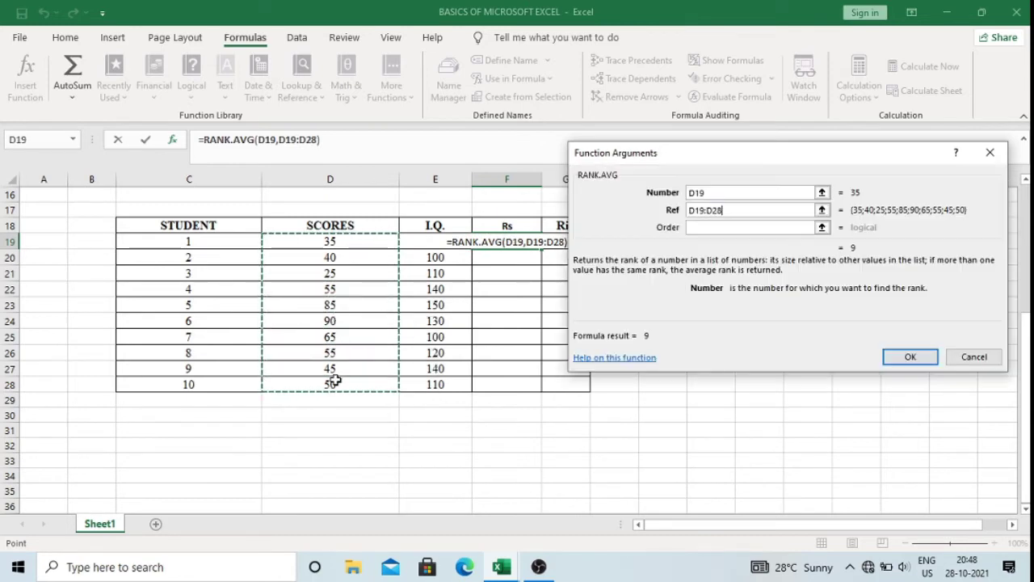
click(706, 210)
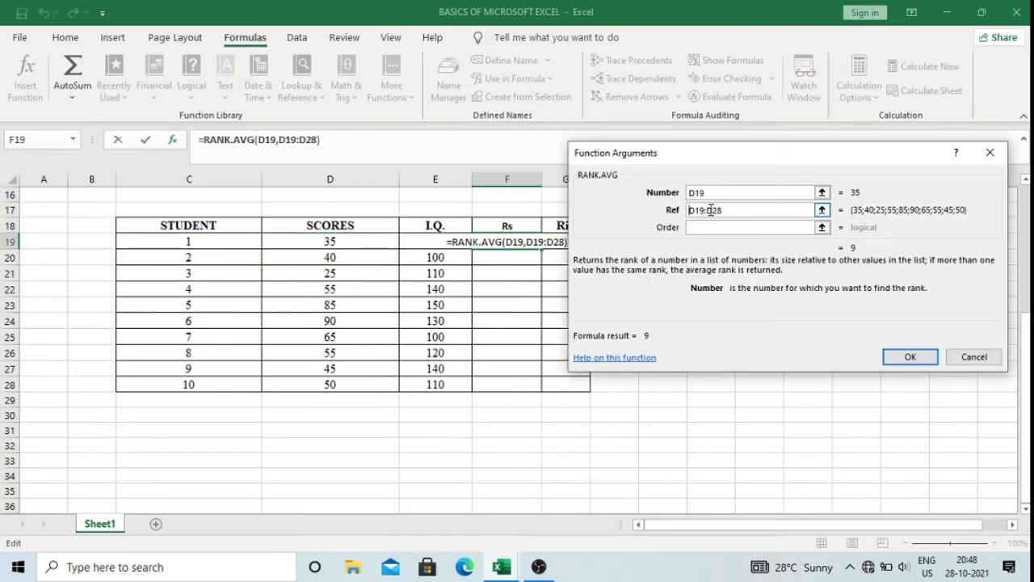
text($)
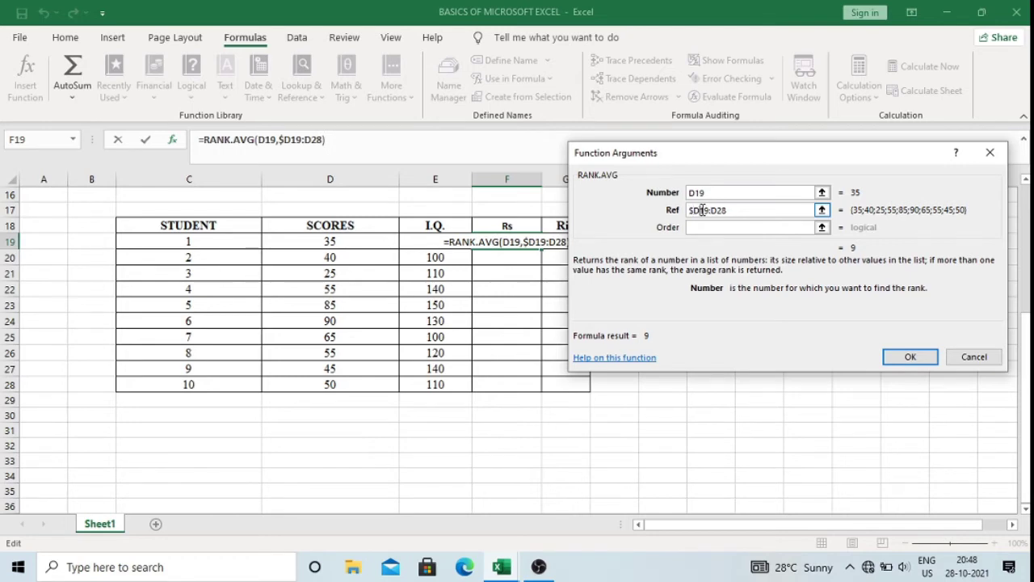
text($)
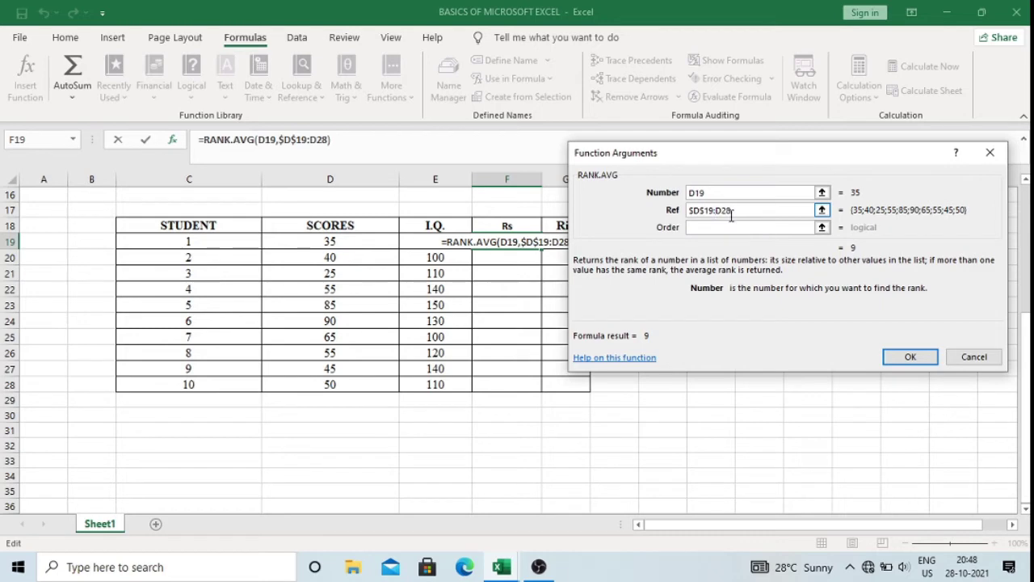
text($)
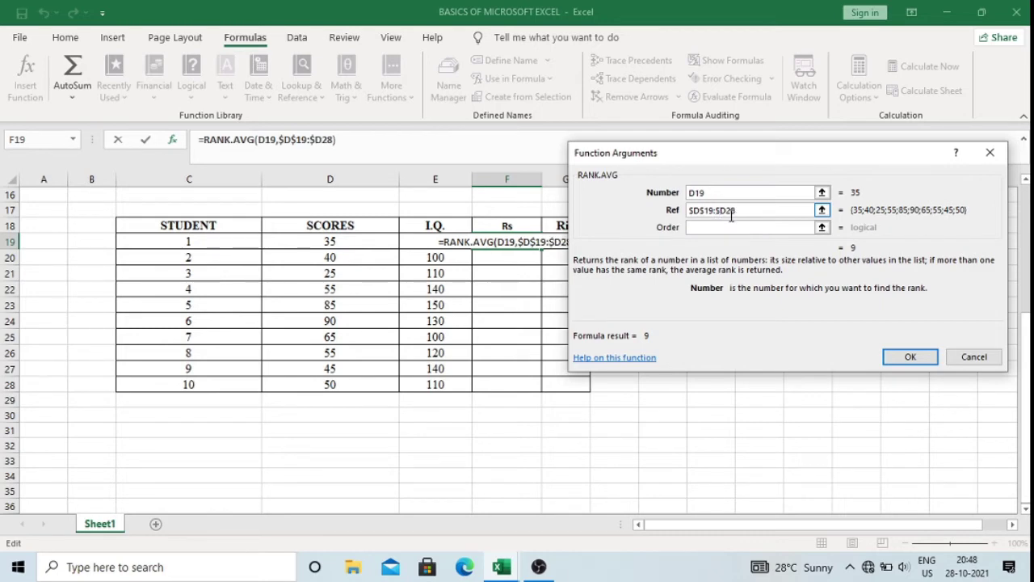
text($)
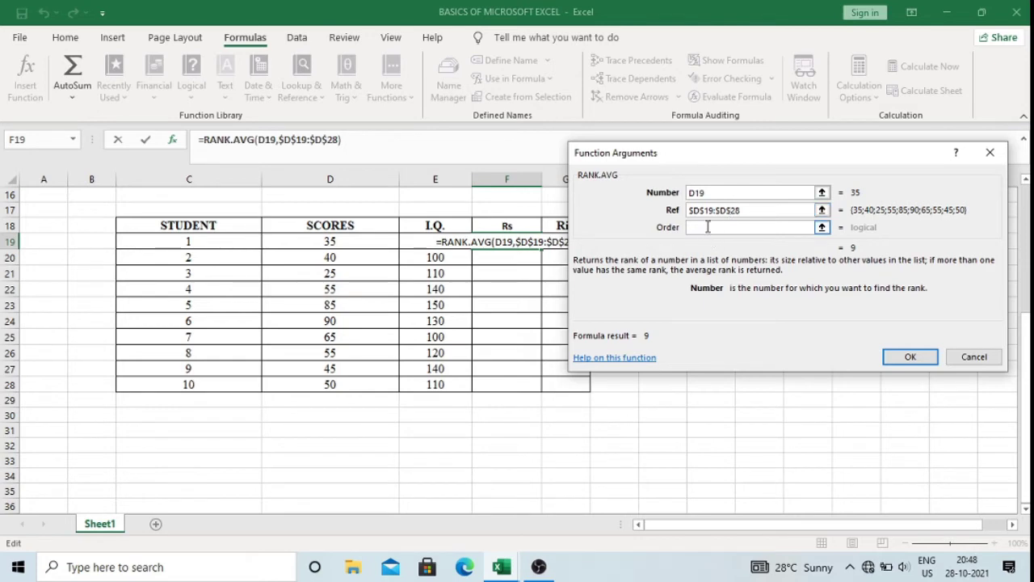
click(707, 230)
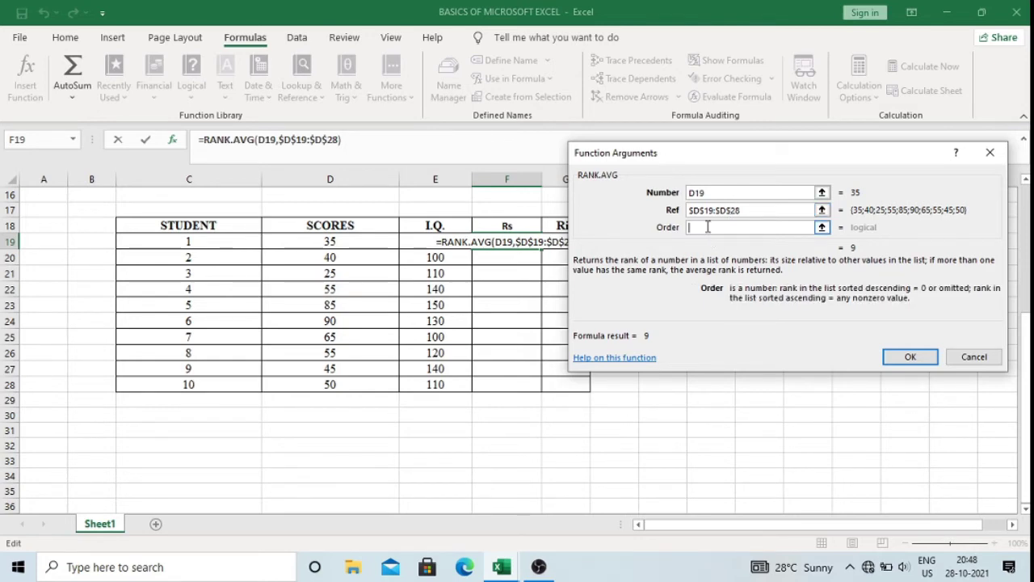
text(0)
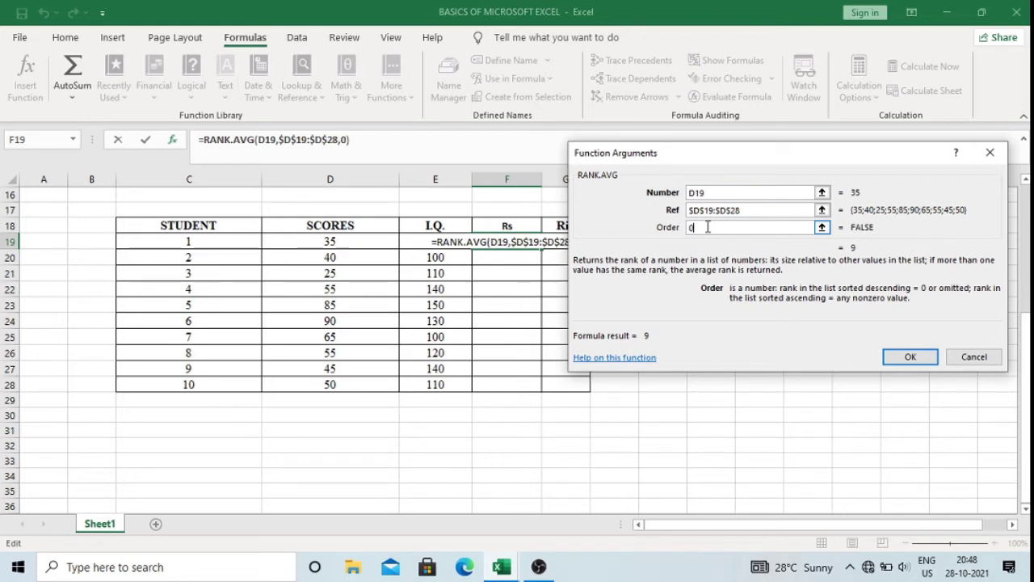
click(908, 360)
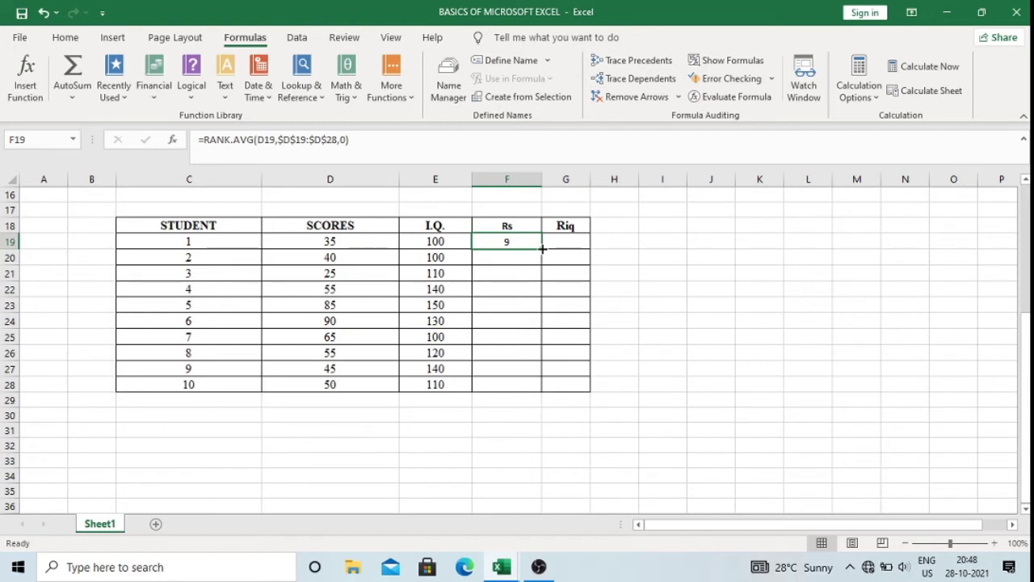
Fill F19's rank formula down to F28, then begin a formula in G19.
drag(542, 250, 528, 386)
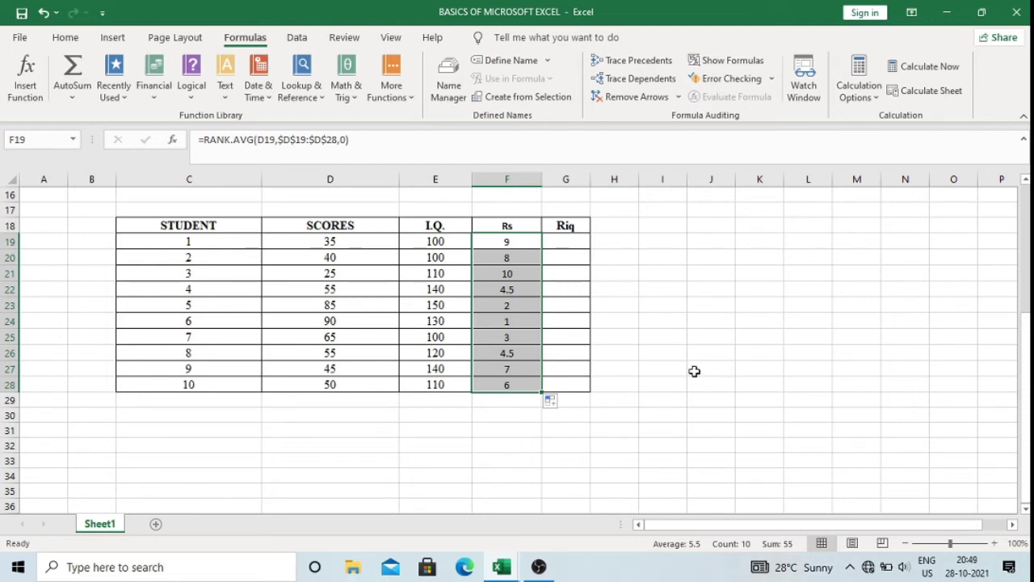
click(694, 371)
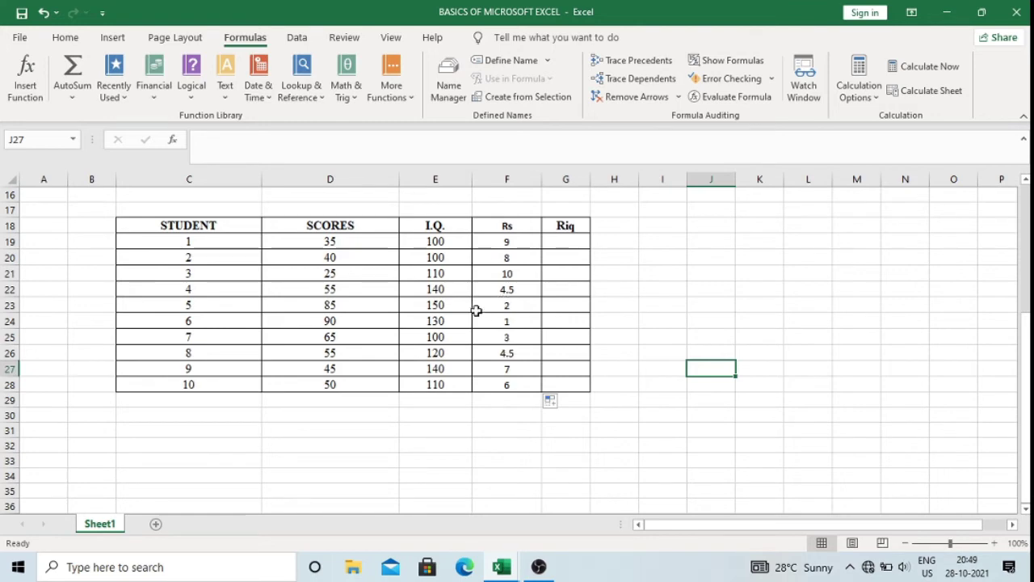
click(569, 243)
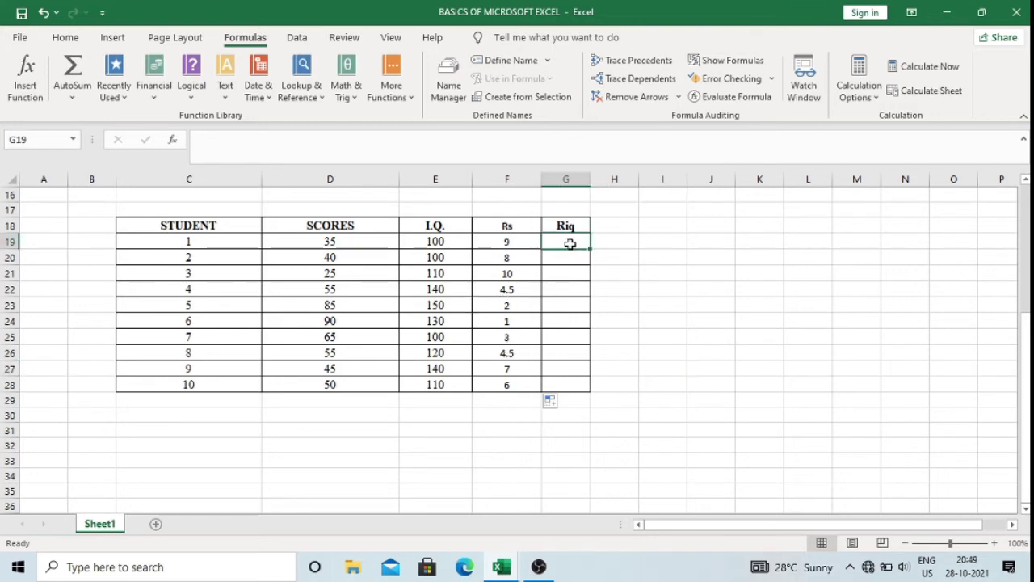
text(=)
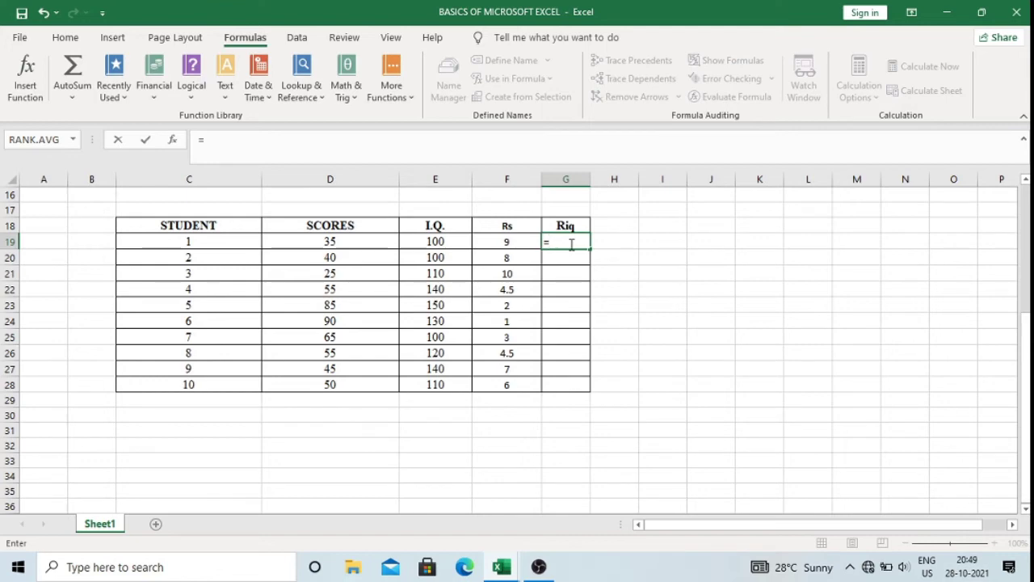
Insert the RANK.AVG function into G19 from the Statistical category.
click(24, 95)
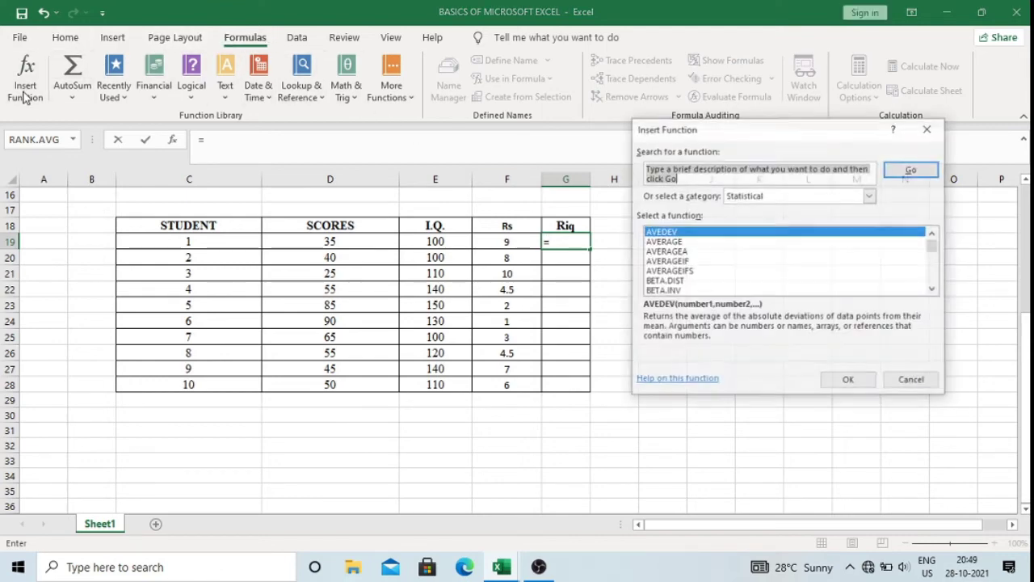
click(870, 196)
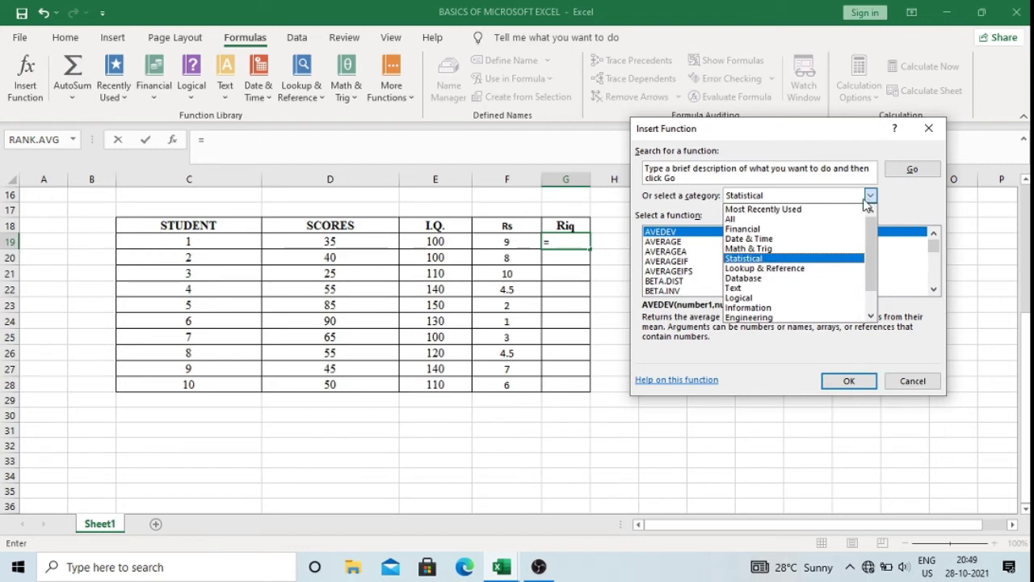
click(763, 258)
scroll(766, 258, down, 15)
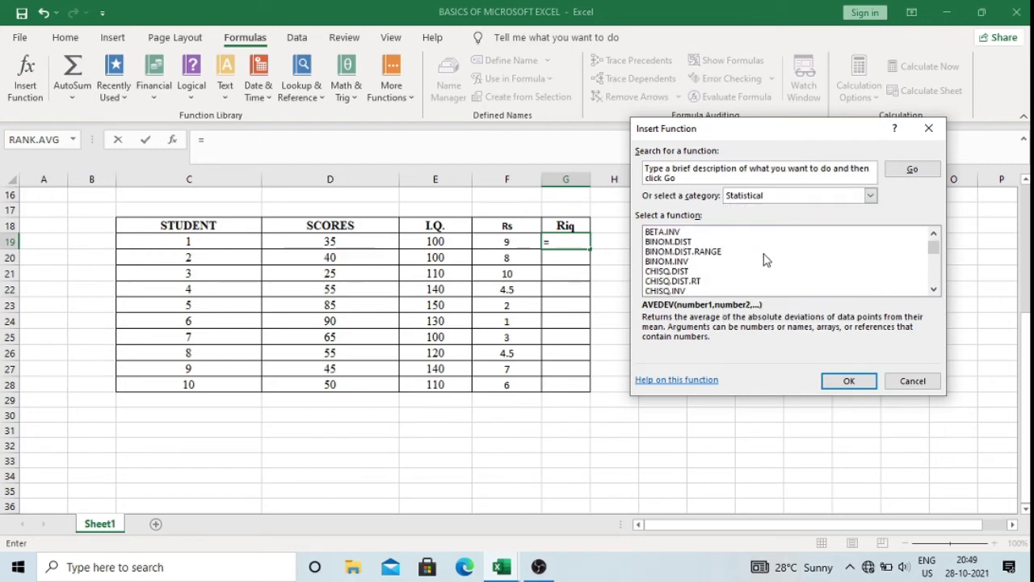
scroll(766, 259, down, 13)
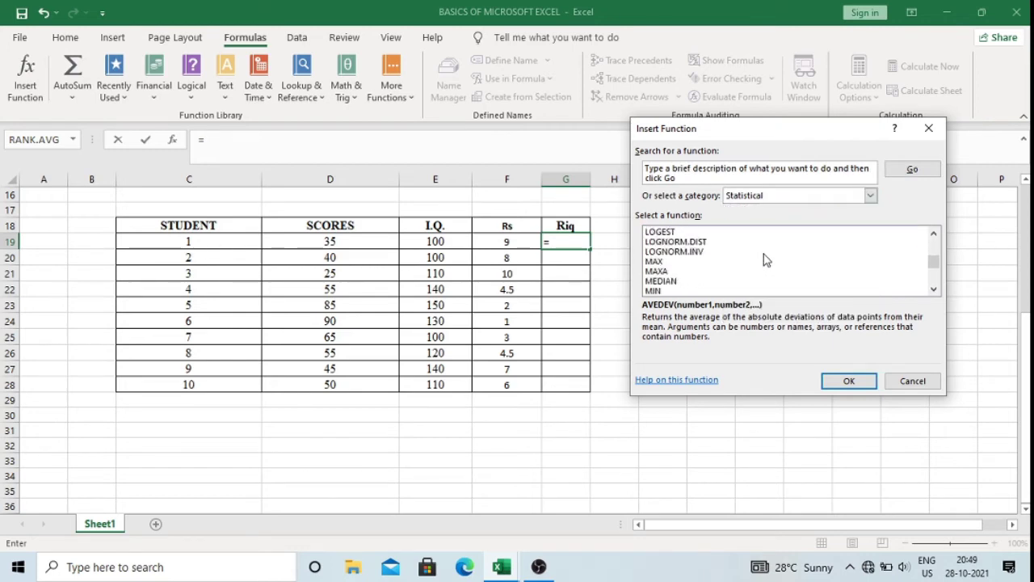
scroll(766, 259, down, 2)
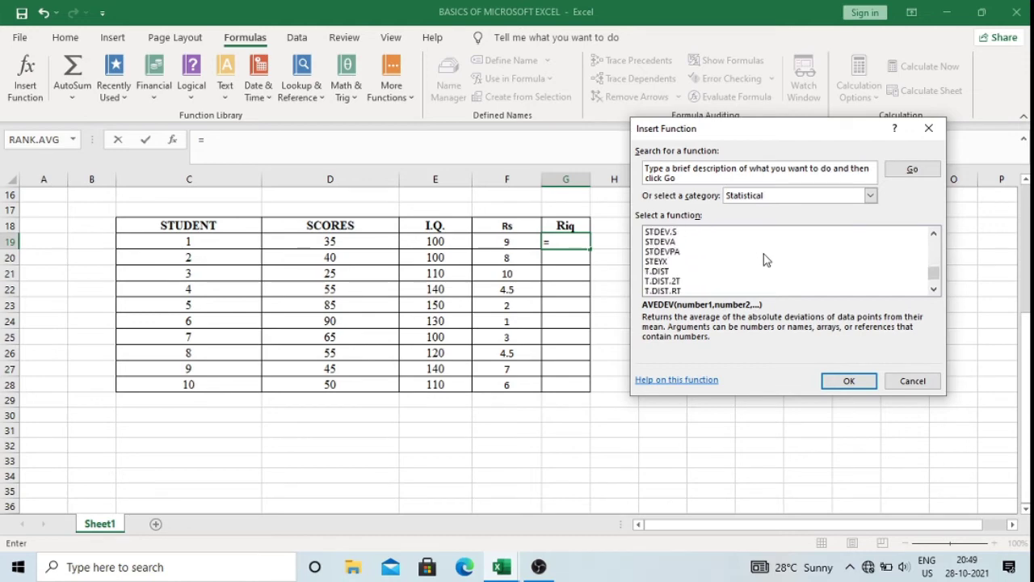
scroll(765, 259, up, 3)
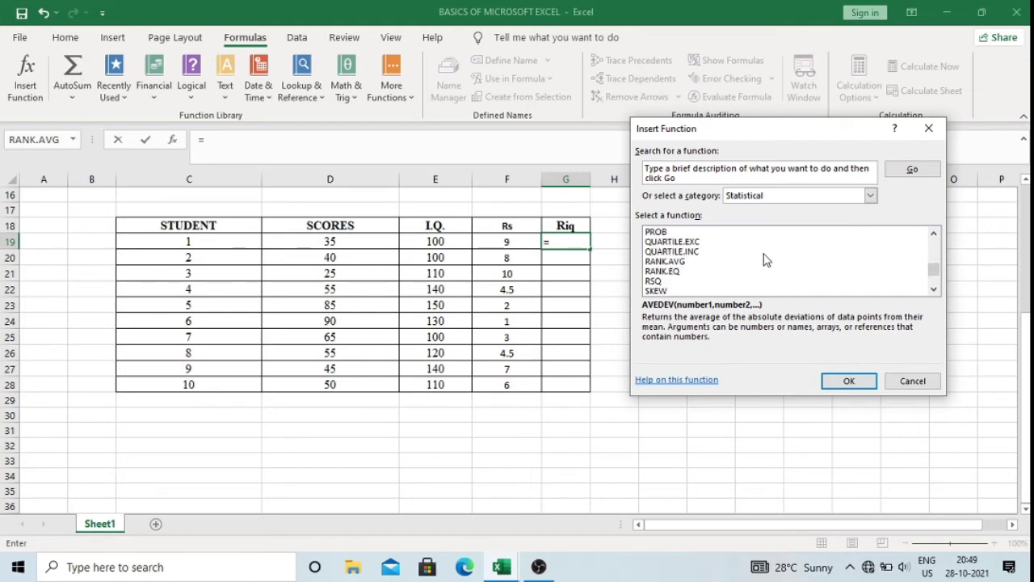
click(692, 262)
click(848, 382)
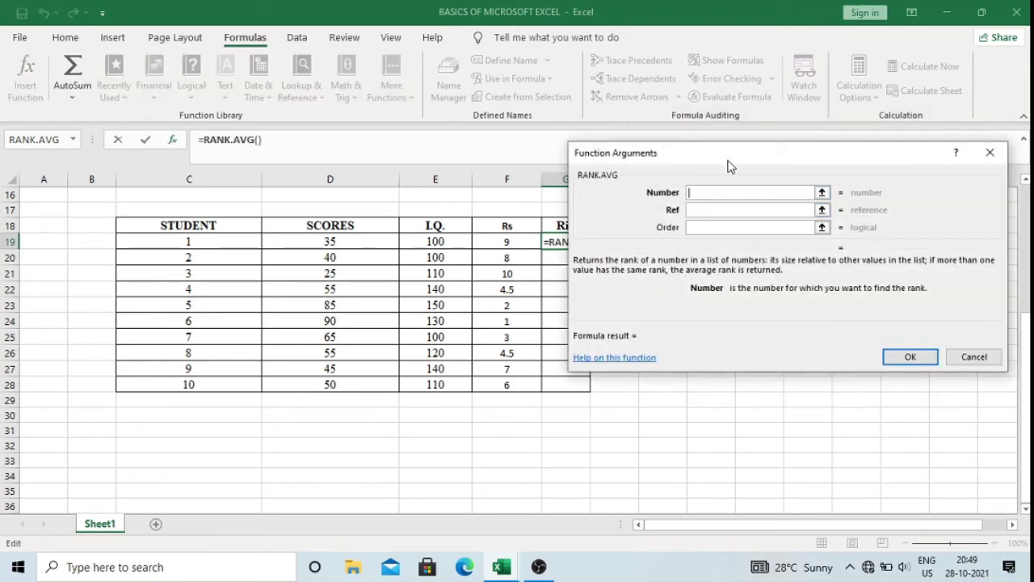
Fill G19's RANK.AVG arguments with E19, $E$19:$E$28 and order 0.
click(455, 244)
click(694, 212)
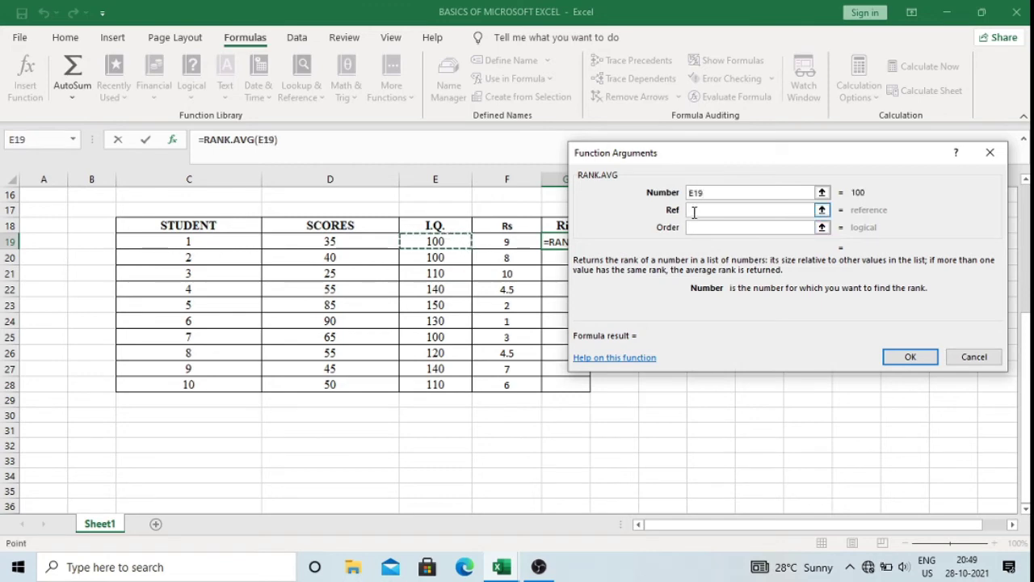
click(694, 211)
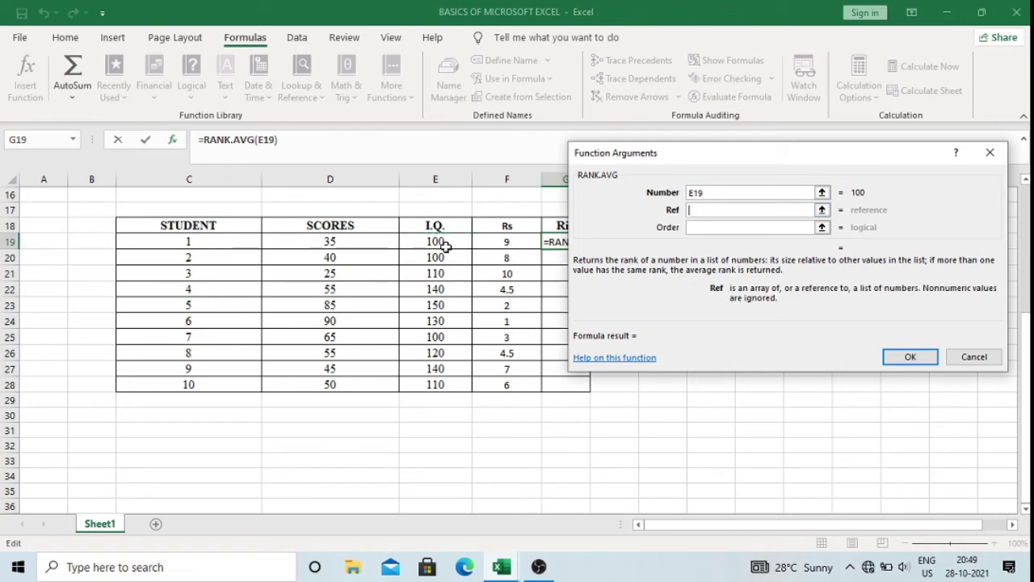
drag(445, 245, 438, 384)
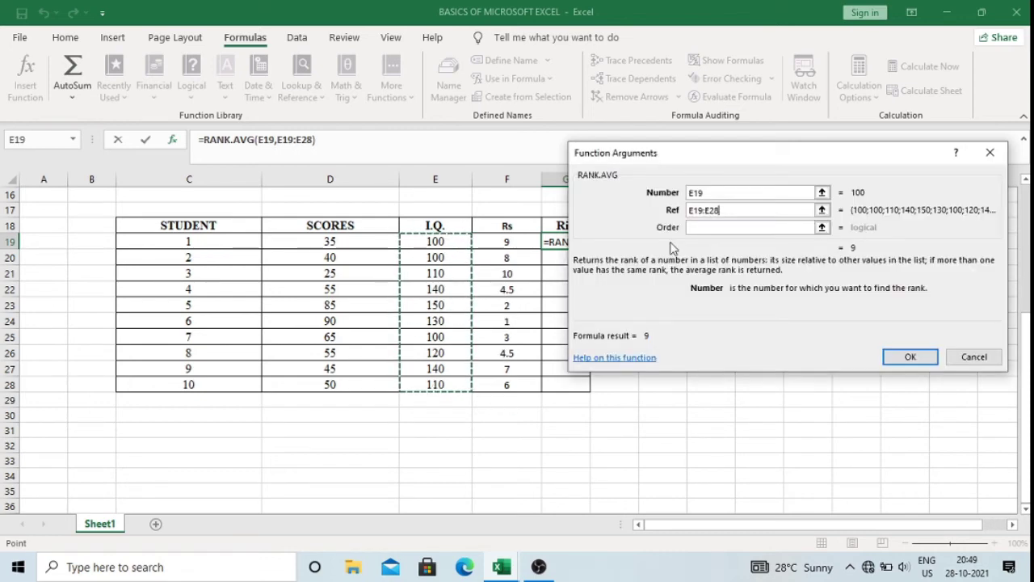
click(690, 210)
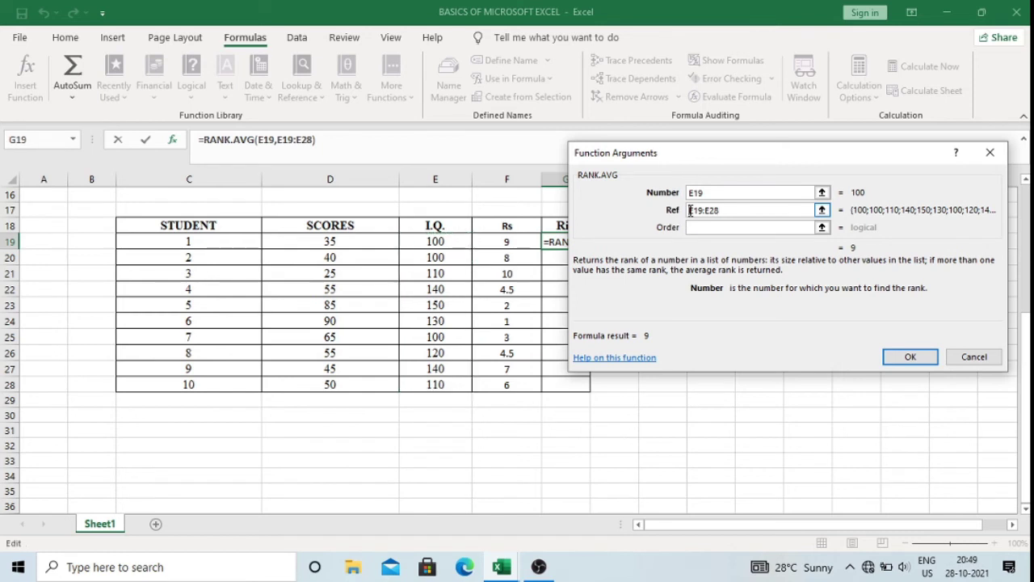
text($E)
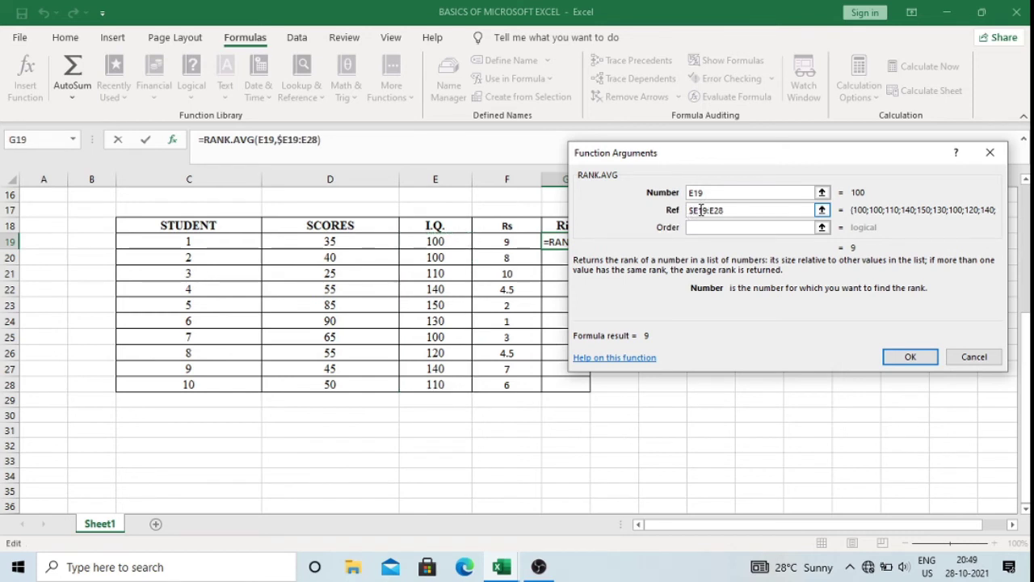
text($19:)
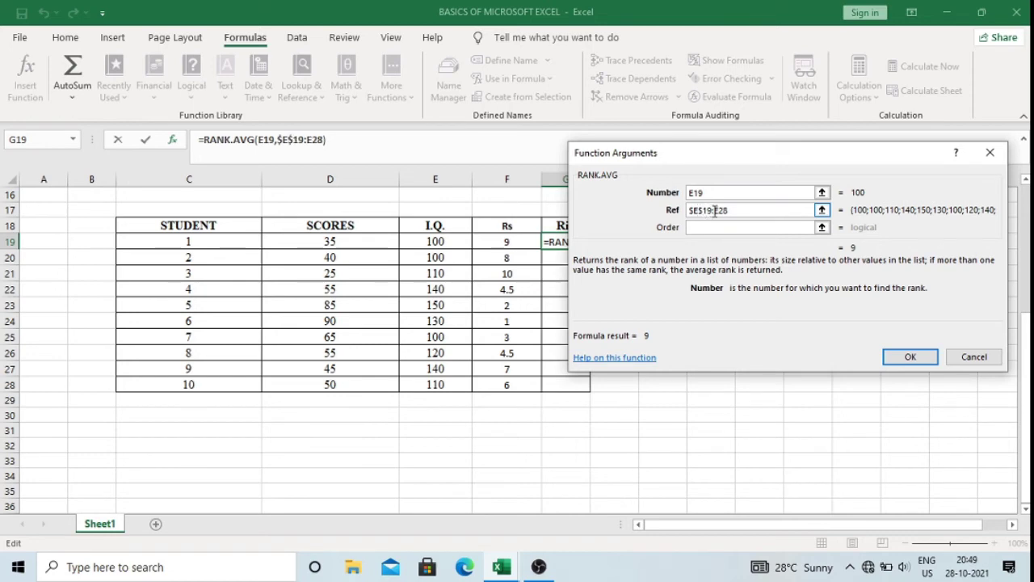
text($)
click(724, 211)
text($E$)
click(719, 228)
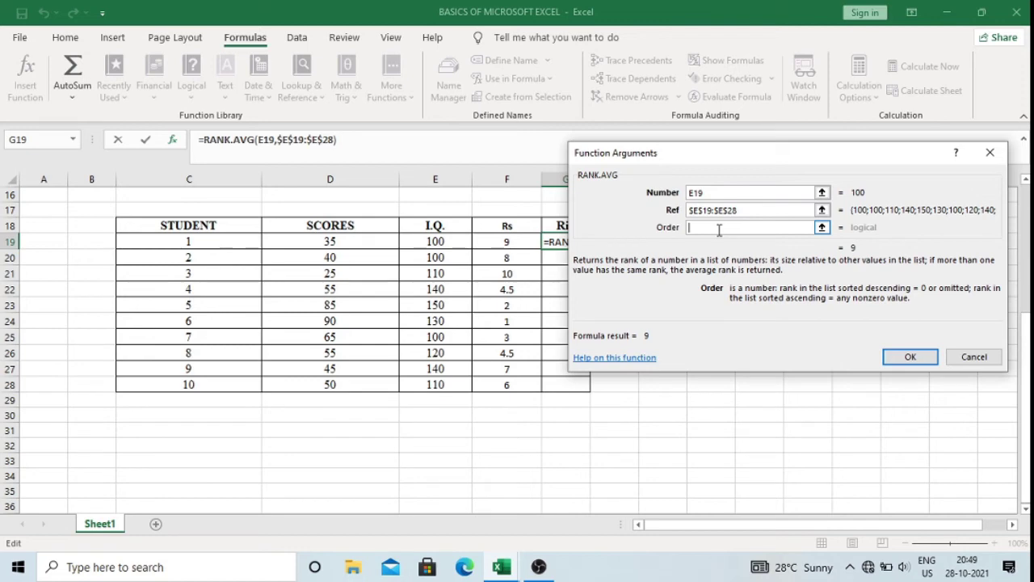
text(0)
Confirm G19's rank formula and copy it down to G28 for all ten I.Q. values.
click(913, 354)
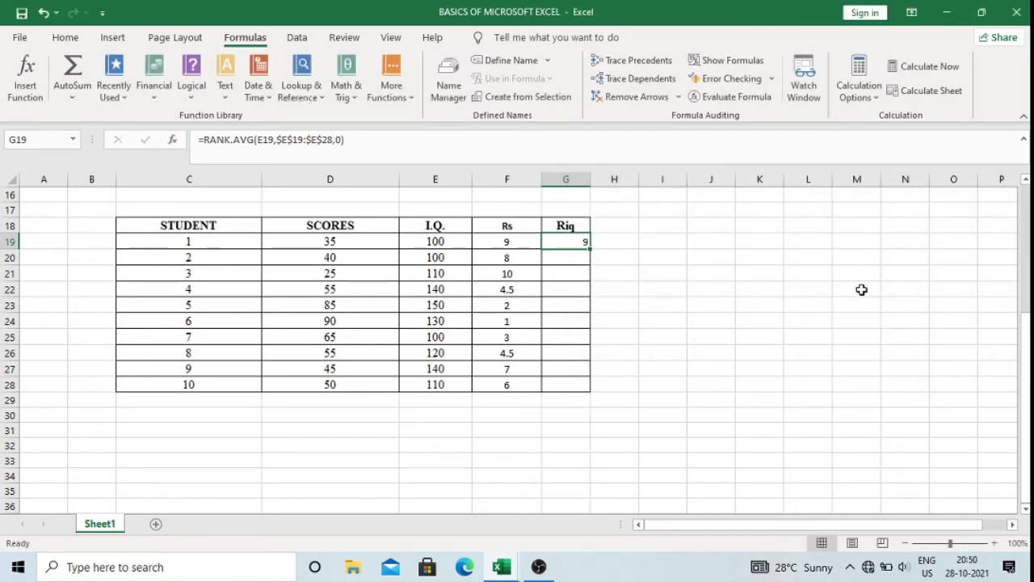
drag(591, 251, 581, 385)
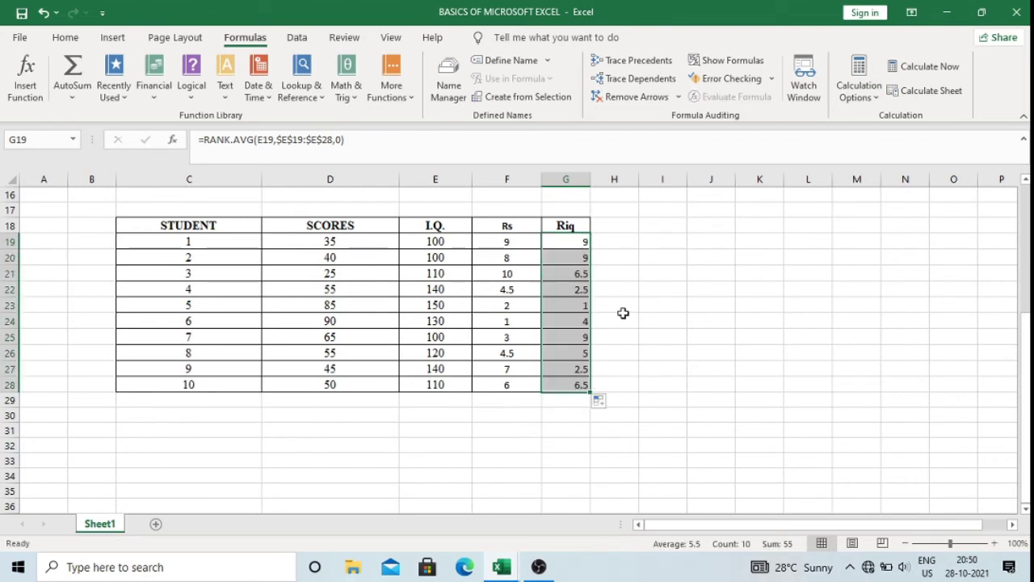
click(693, 333)
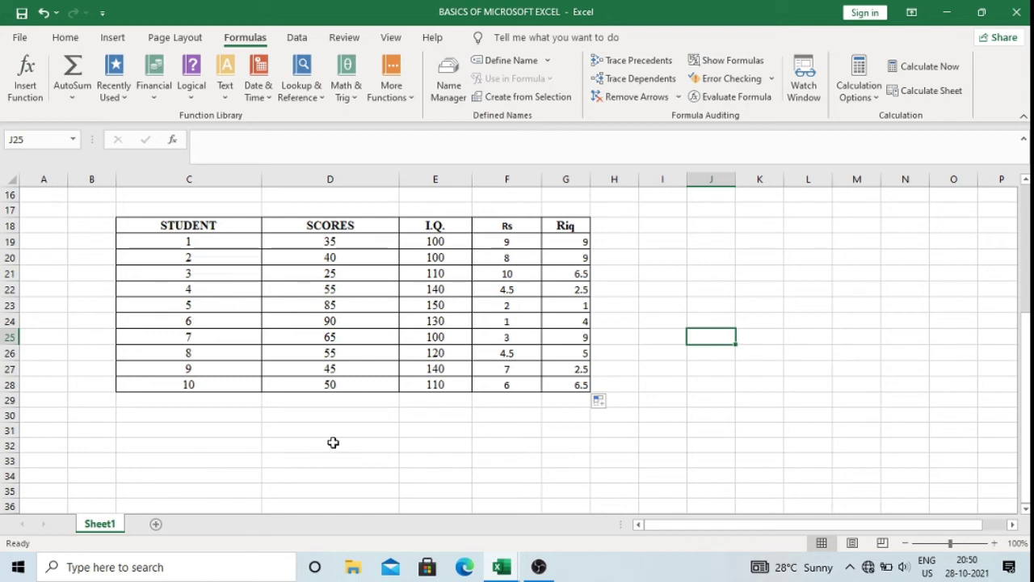
Insert the CORREL function into J25 from the Statistical category.
click(25, 90)
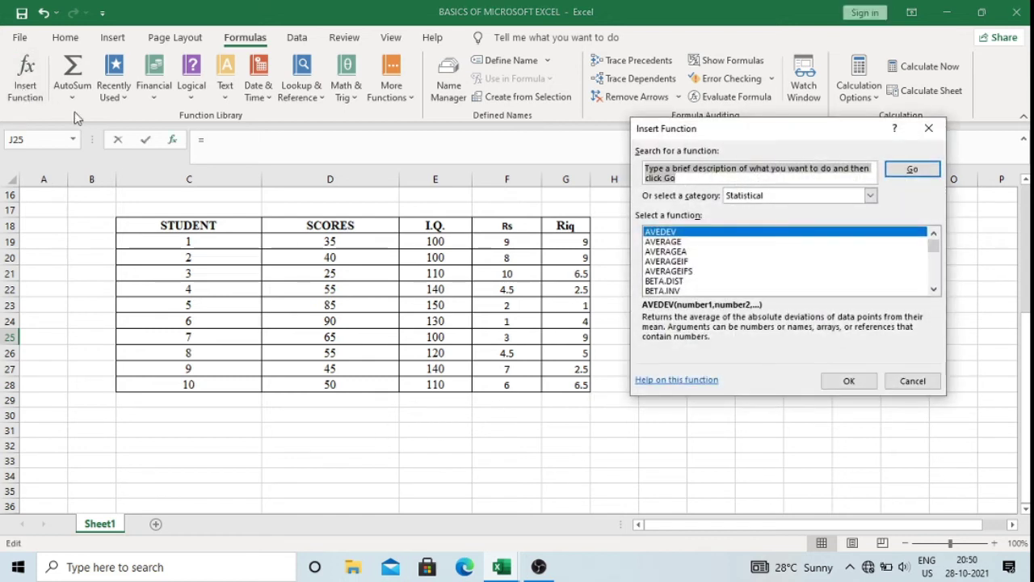
click(871, 197)
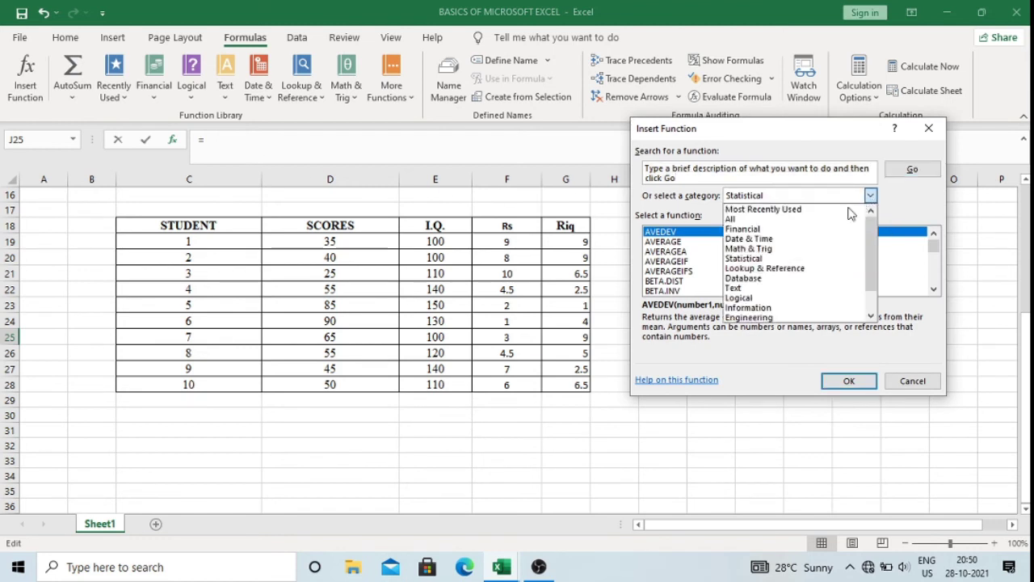
click(773, 261)
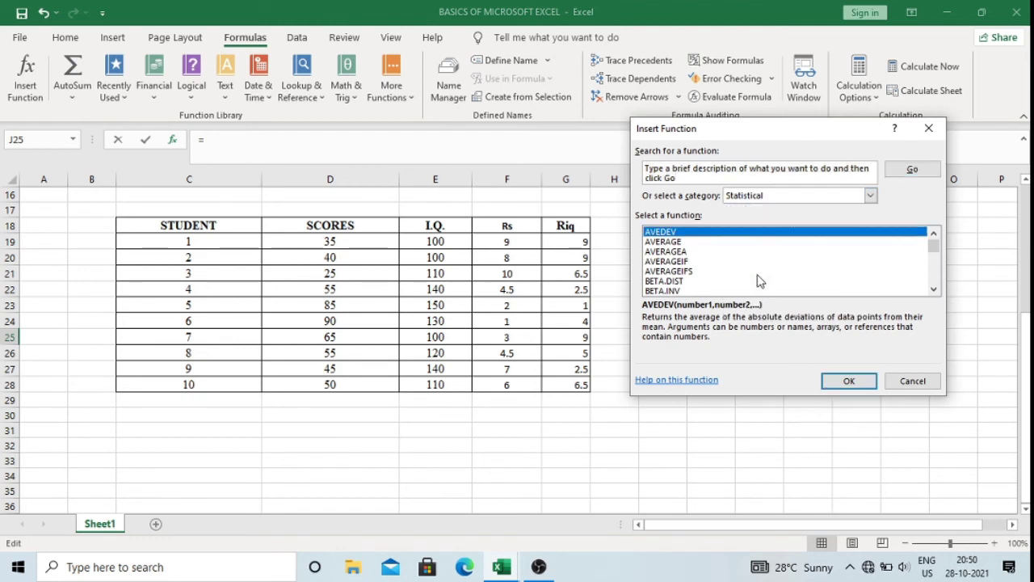
scroll(760, 281, down, 3)
scroll(743, 279, down, 1)
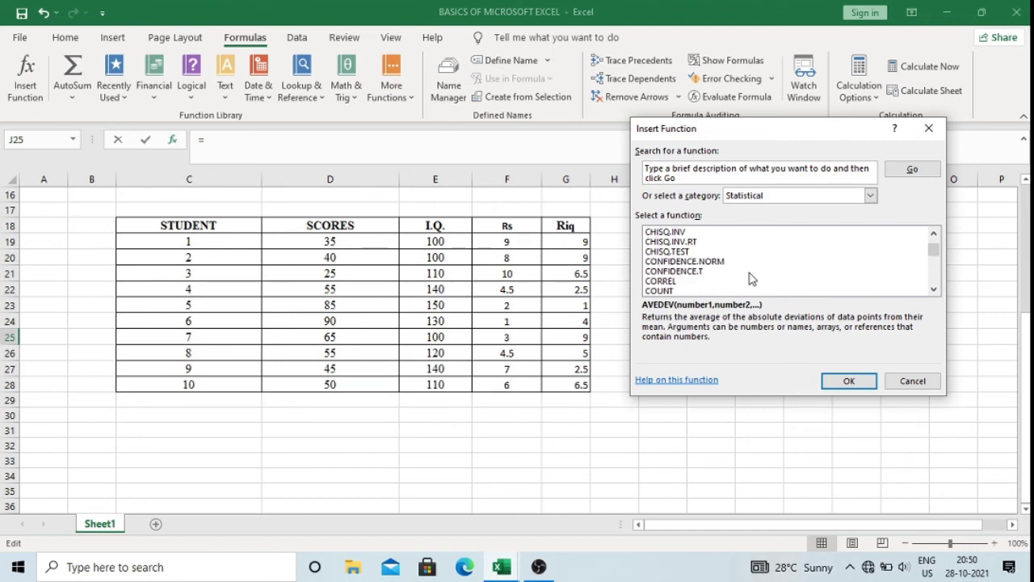
click(669, 282)
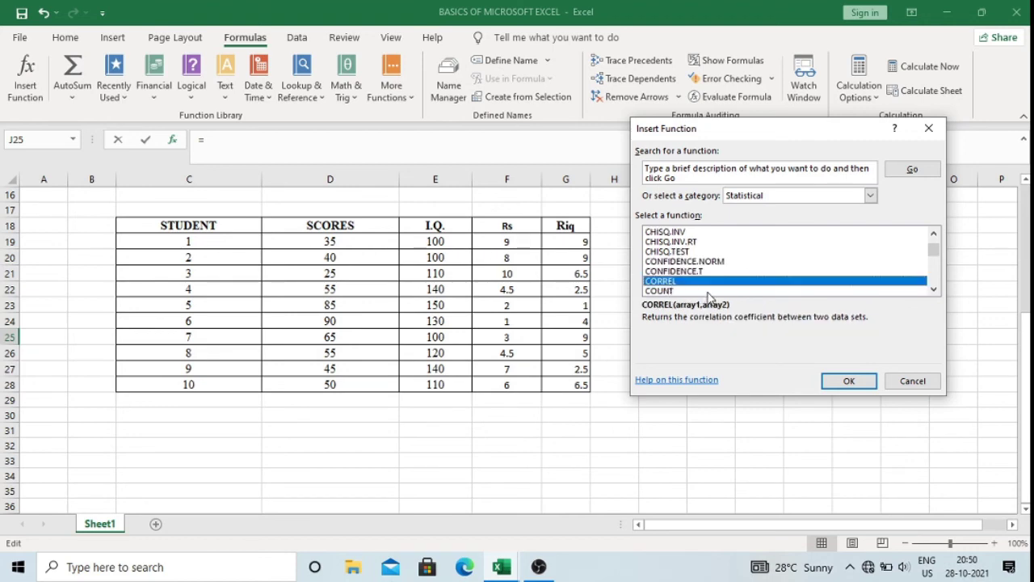
click(849, 384)
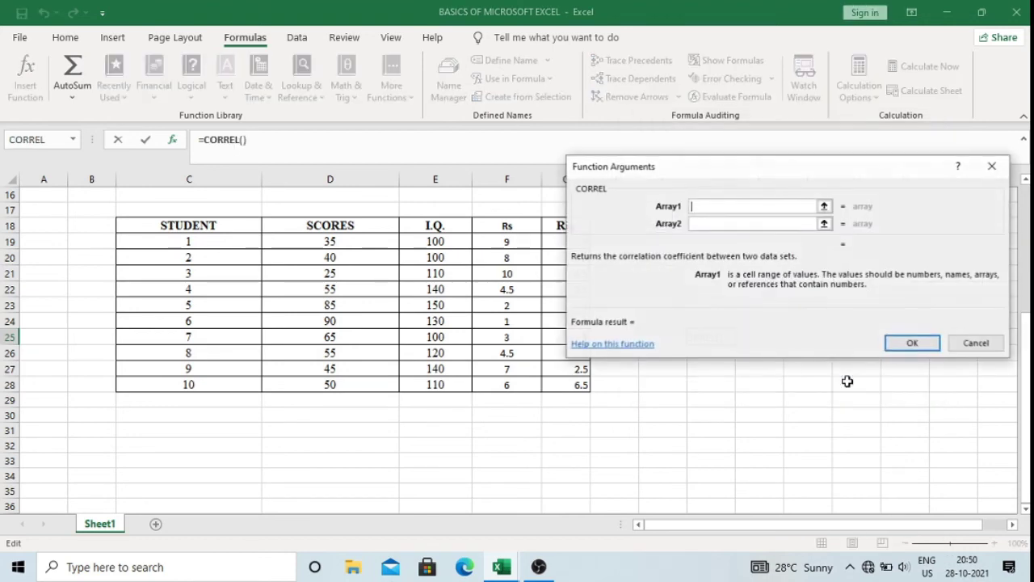
Set CORREL's arrays to F19:F28 and G19:G28, giving 0.479934.
drag(736, 178, 769, 149)
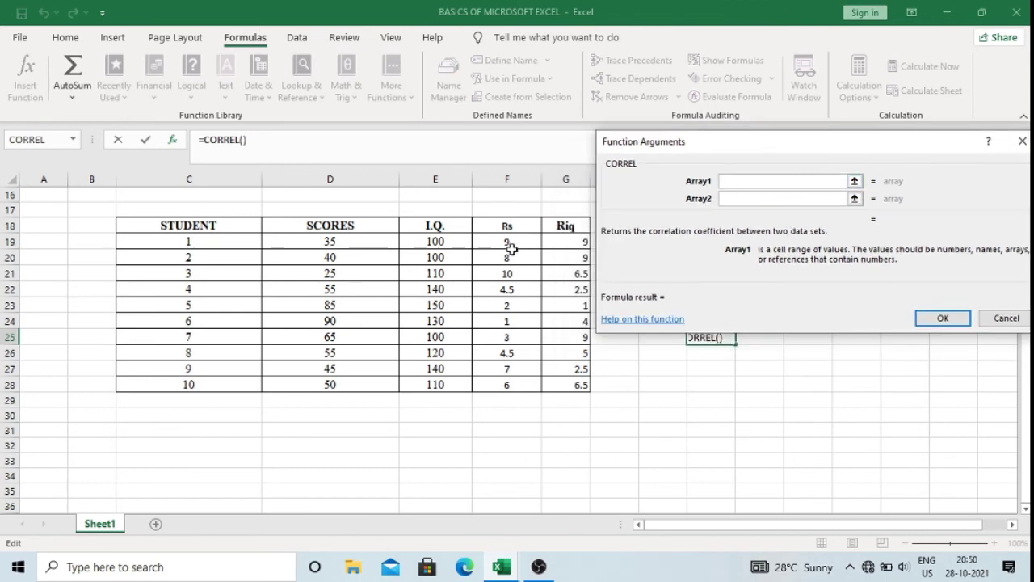
drag(508, 242, 494, 384)
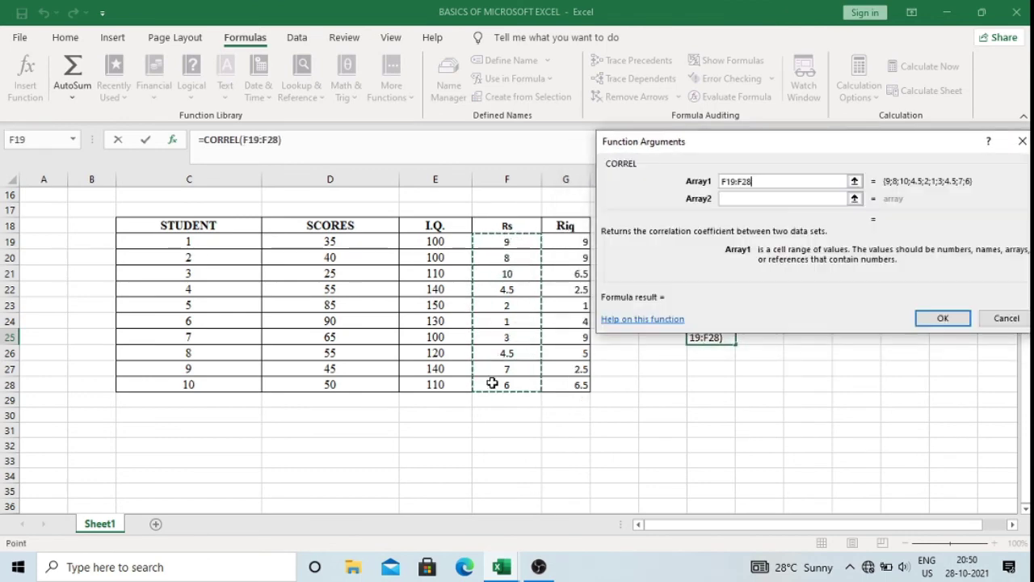
click(728, 199)
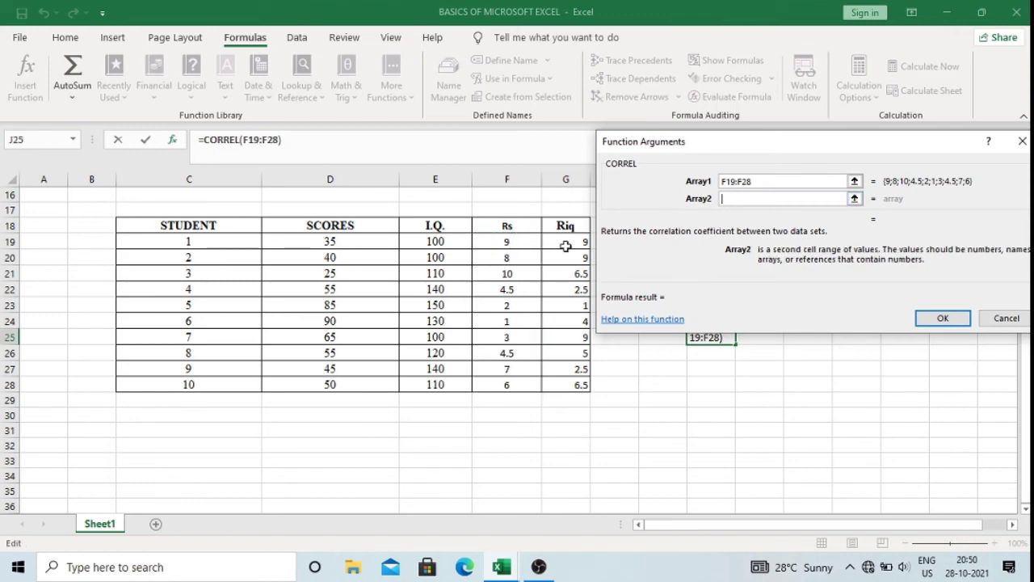
drag(566, 243, 546, 382)
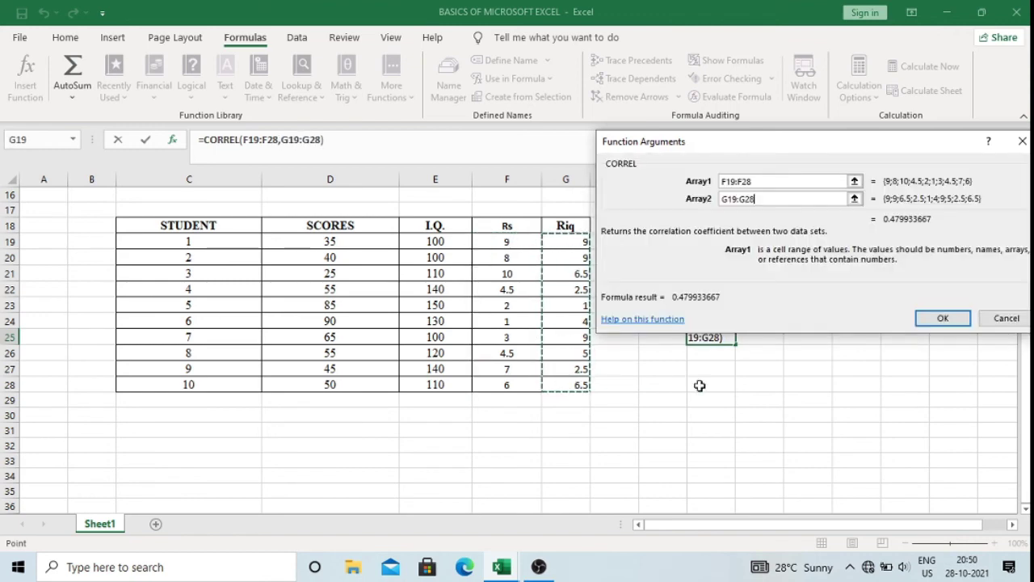
click(934, 319)
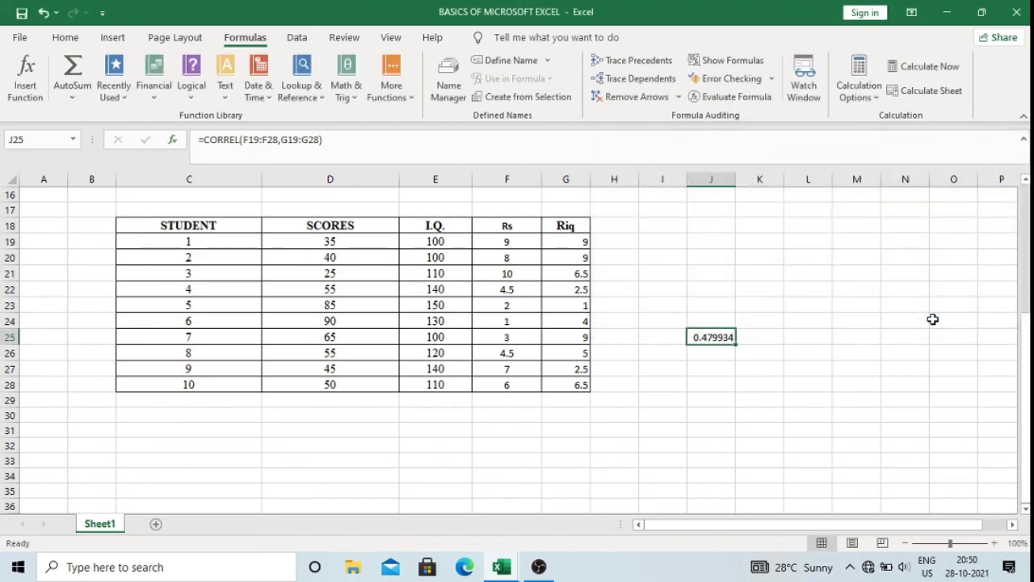
Enter the label R in cell I25 beside the correlation value.
click(662, 339)
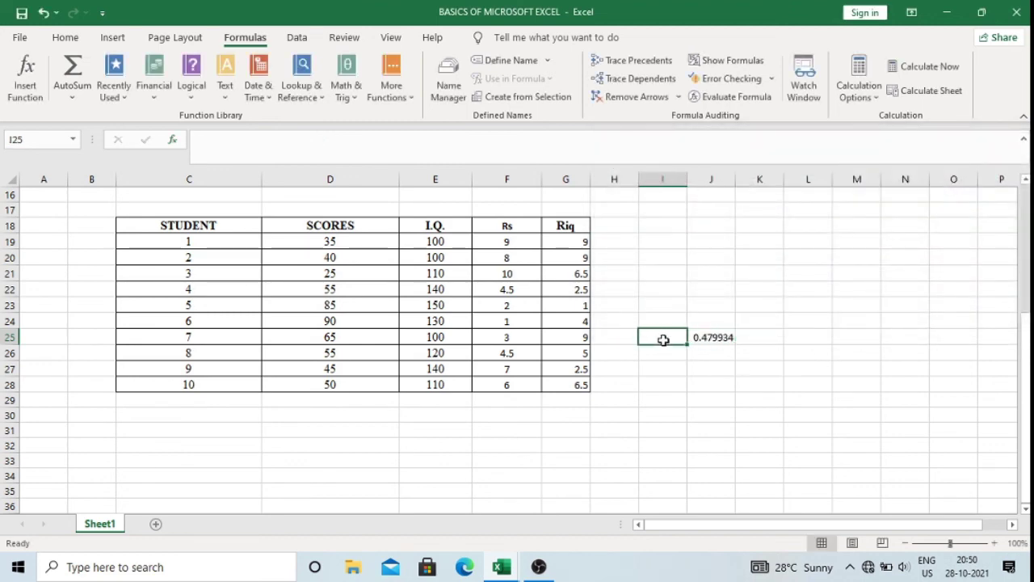
text(R)
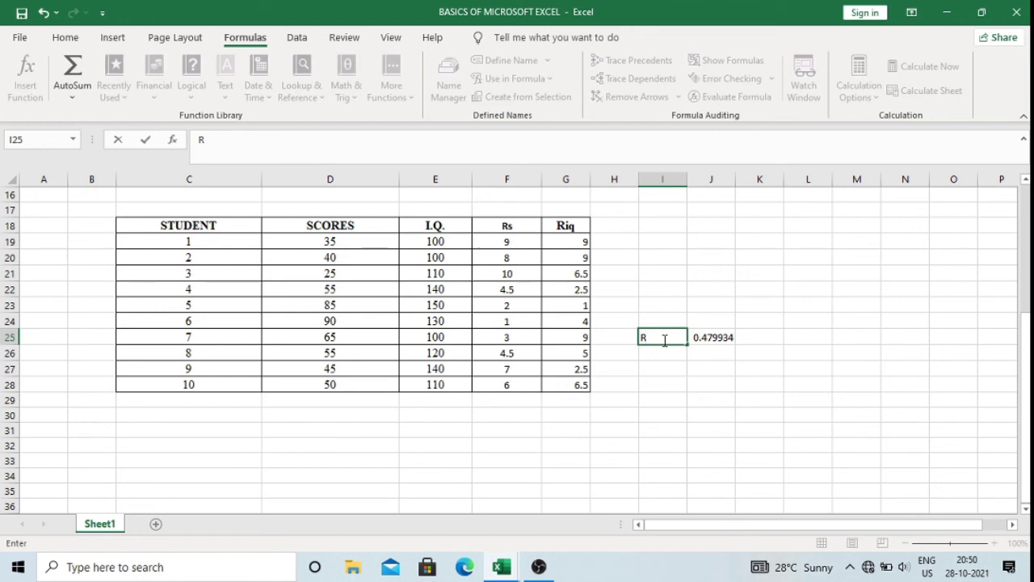
click(685, 385)
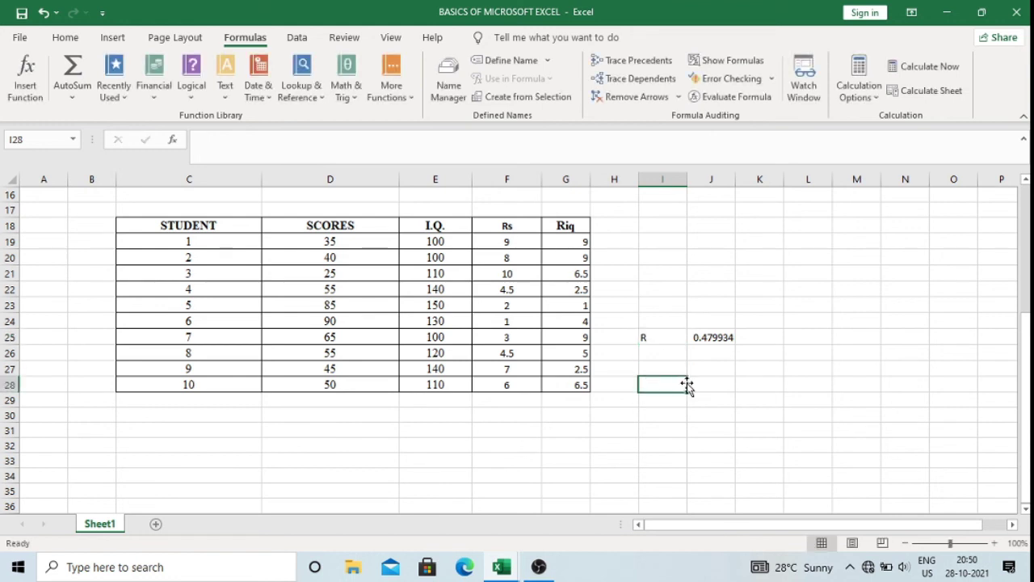